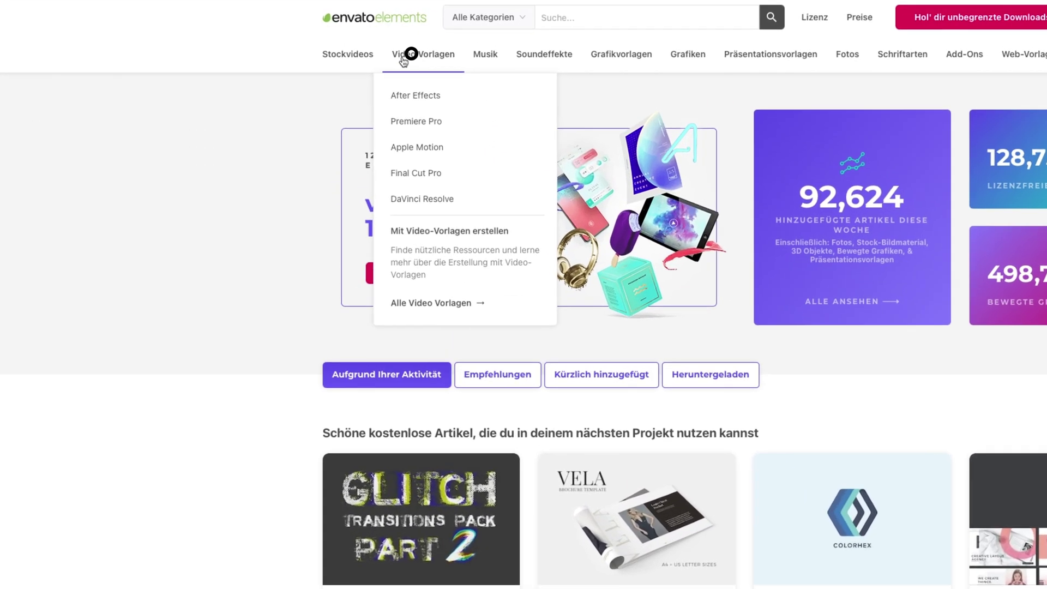
- Filter Envato video templates to DaVinci Resolve and search for 'vertical video'
click(374, 39)
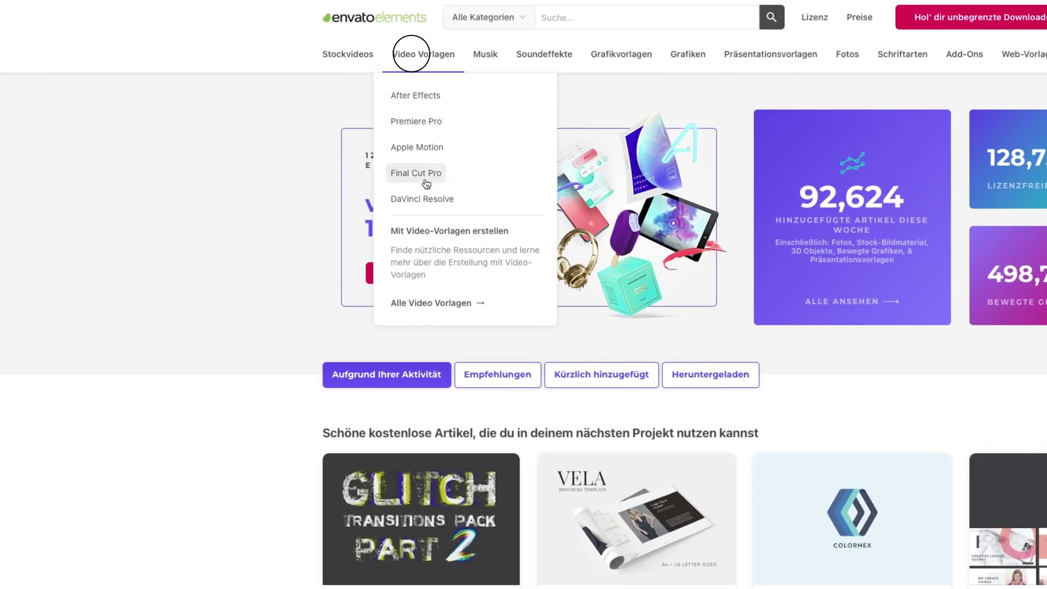
click(426, 202)
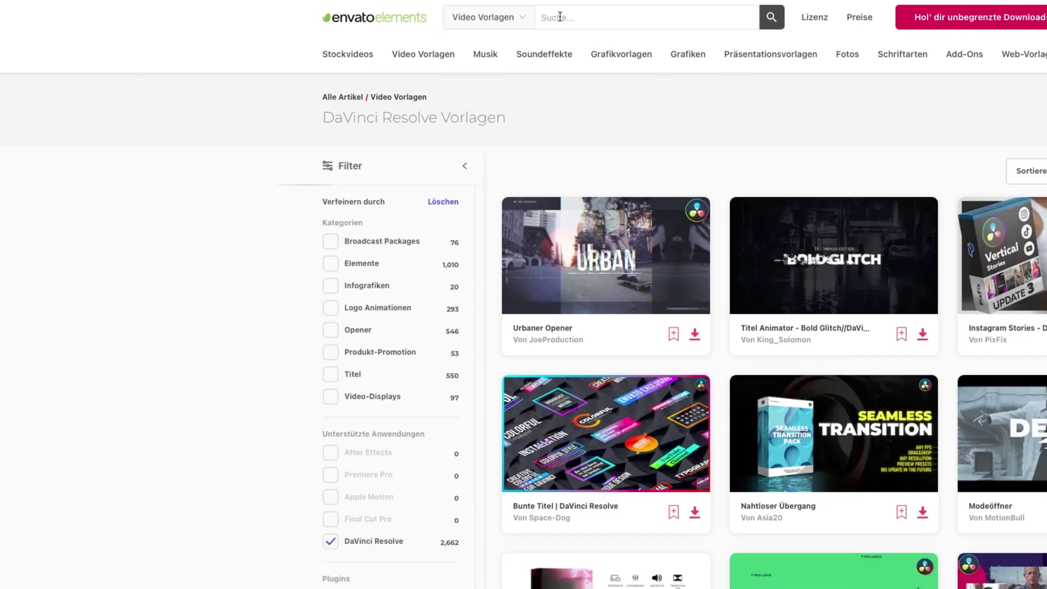
click(560, 17)
text(vertical video)
key(Return)
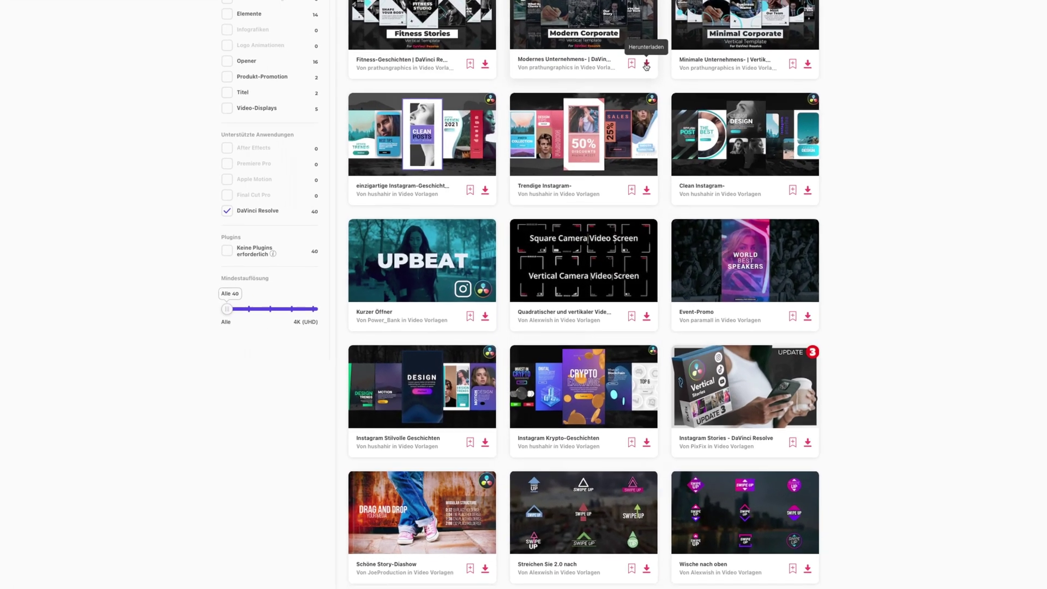
- Download the Modern Corporate template into the Vertical Video project
click(600, 172)
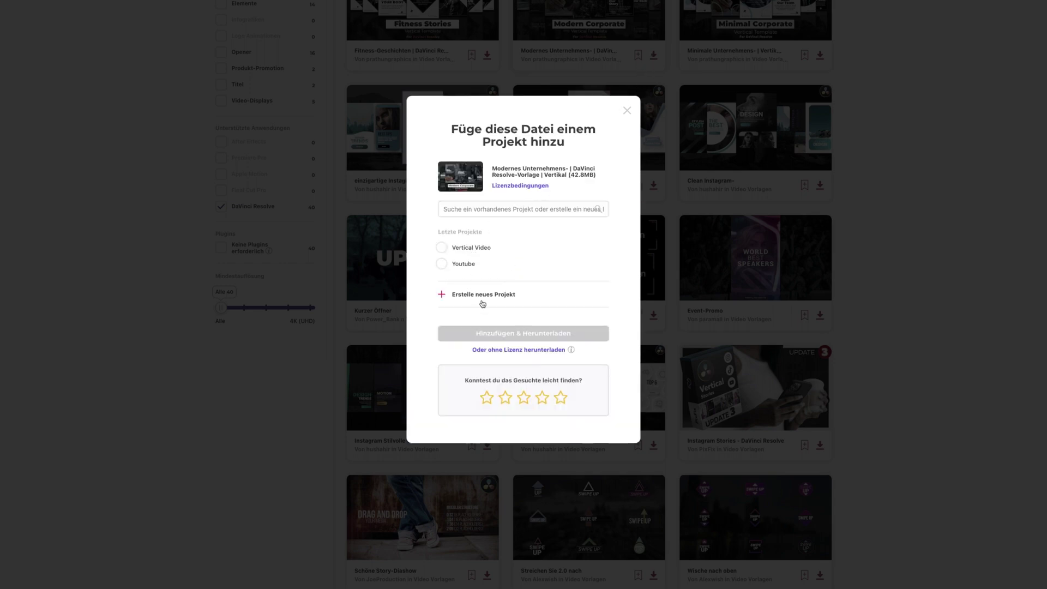
click(462, 247)
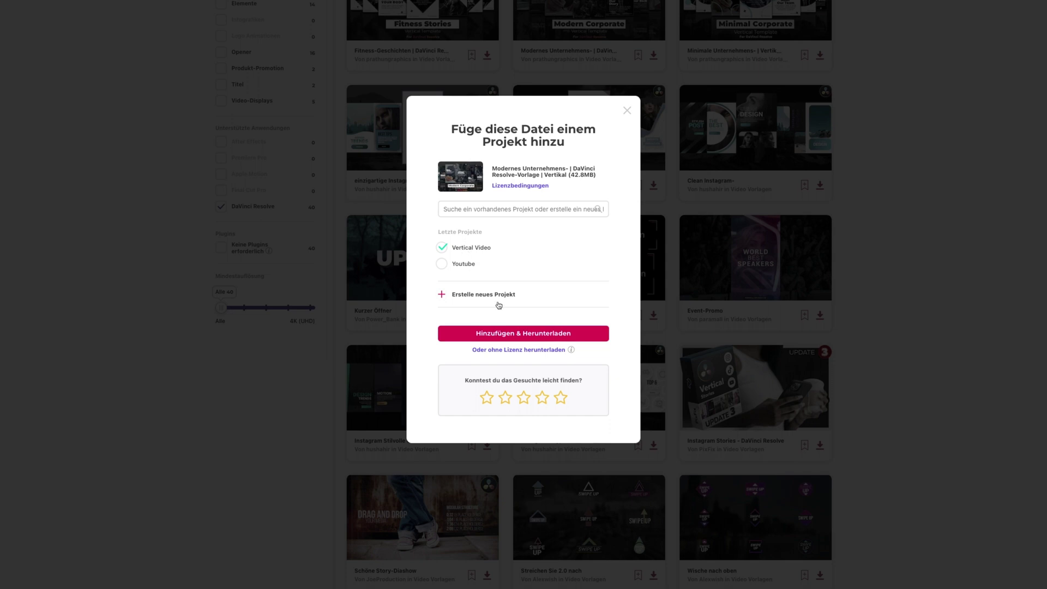
click(499, 333)
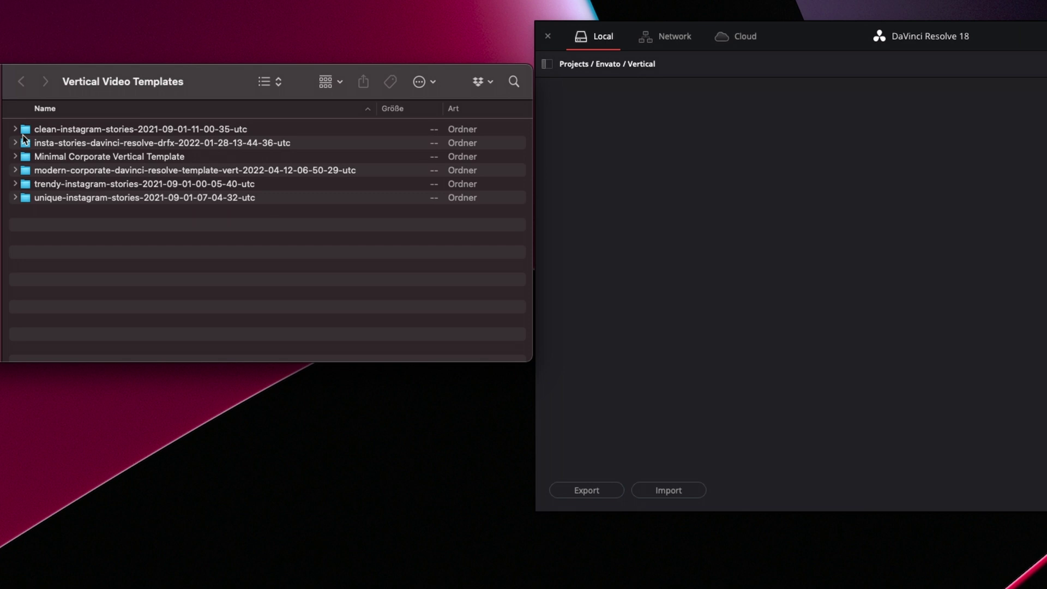
- Restore the Clean Instagram Stories.dra archive and drag in Minimal Corporate Vertical.dra
click(15, 129)
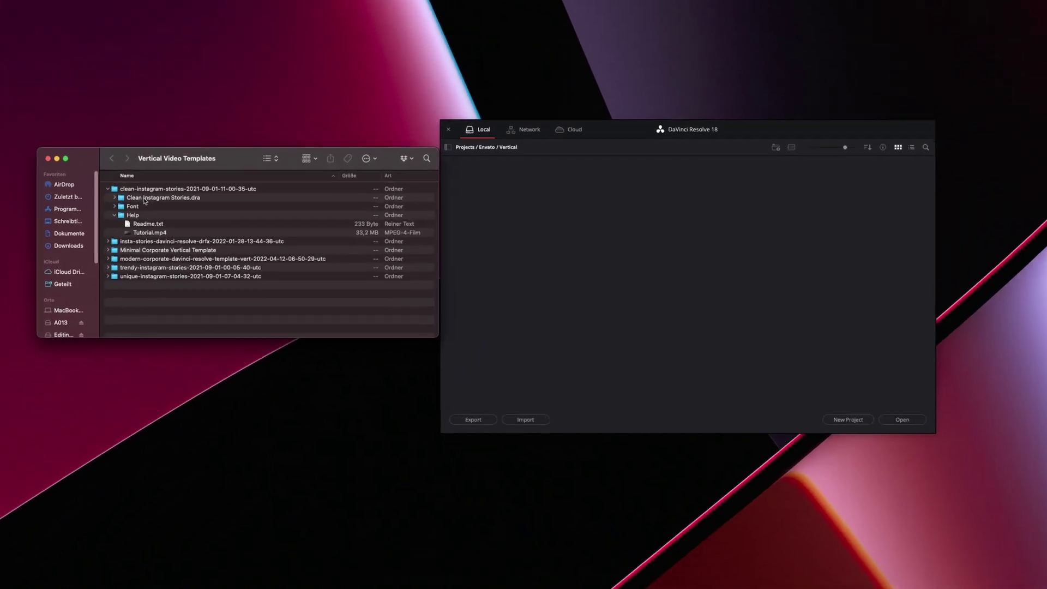
right_click(553, 208)
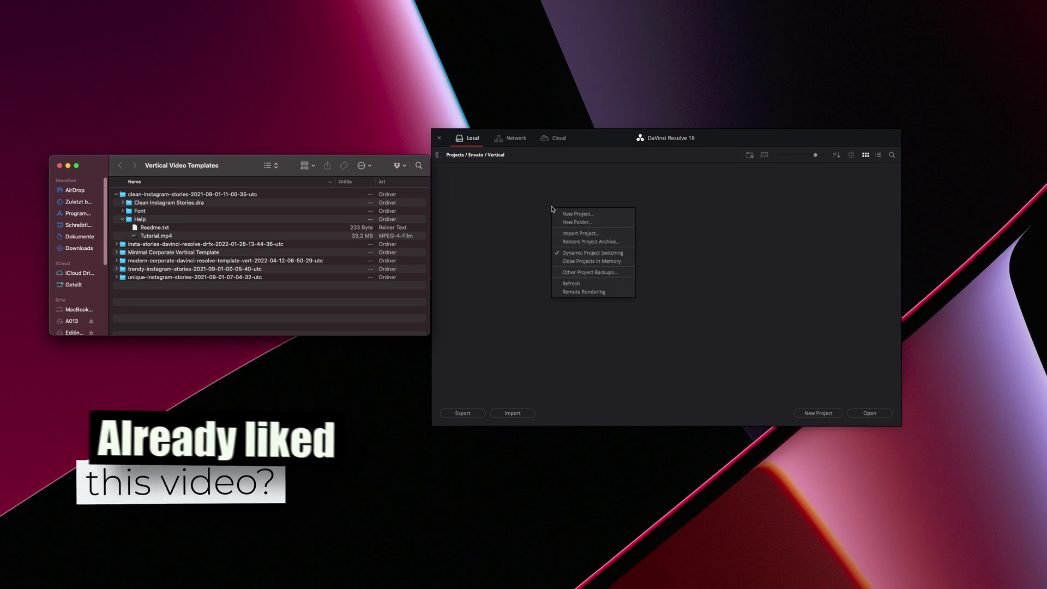
click(582, 242)
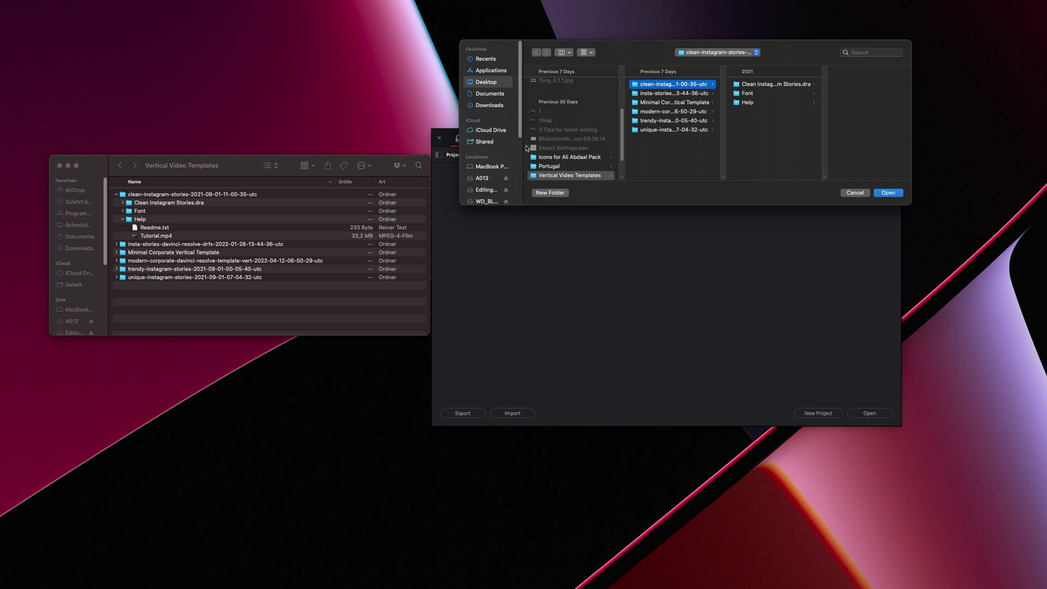
click(755, 85)
click(888, 194)
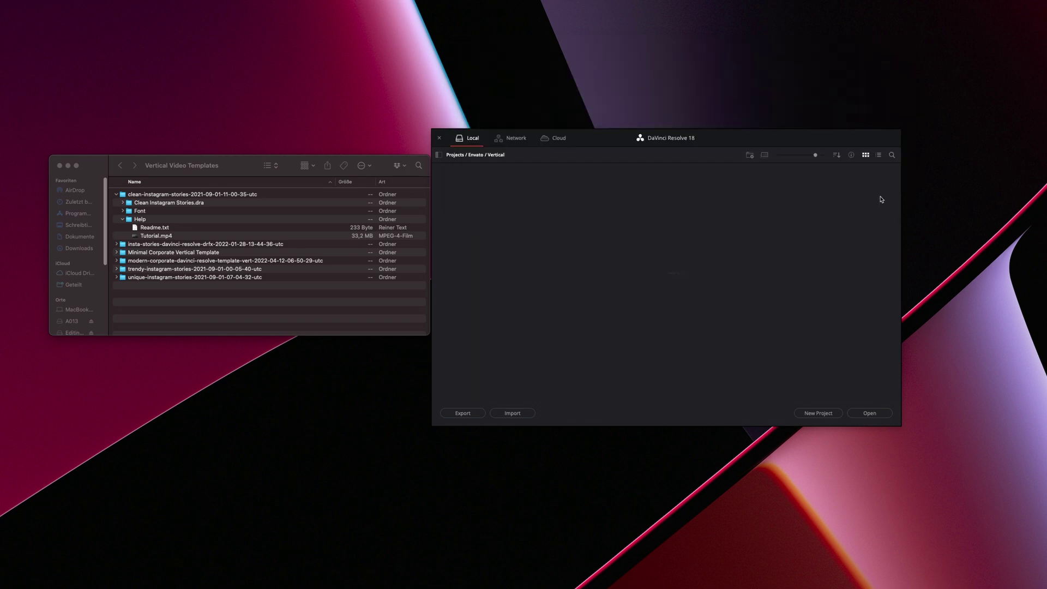
click(117, 251)
drag(157, 271, 608, 215)
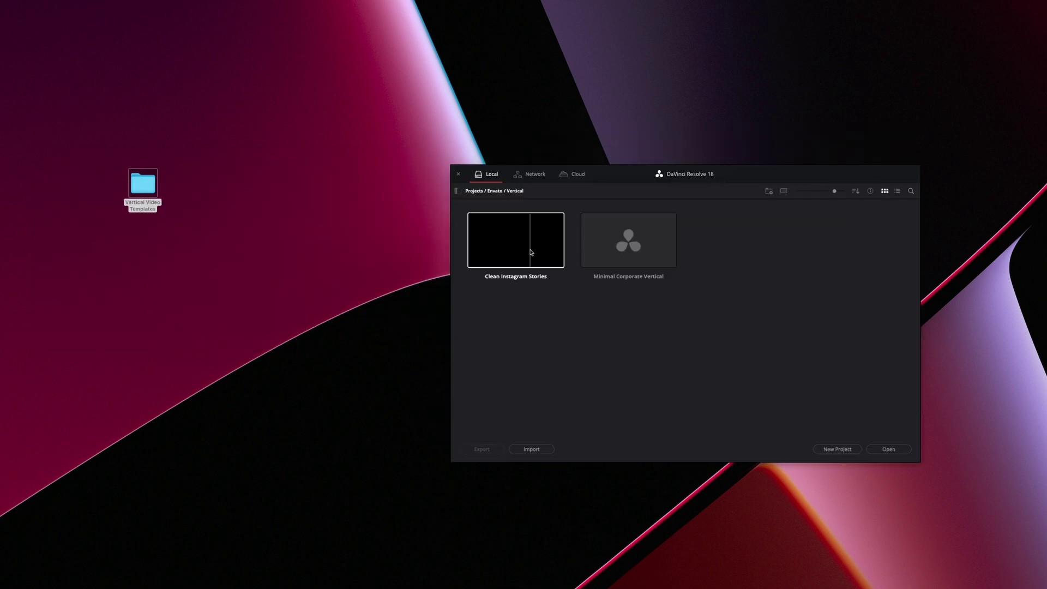
- Open Clean Instagram Stories and browse to 01.Placeholders > Images > 04.Story in the Media Pool
double_click(531, 251)
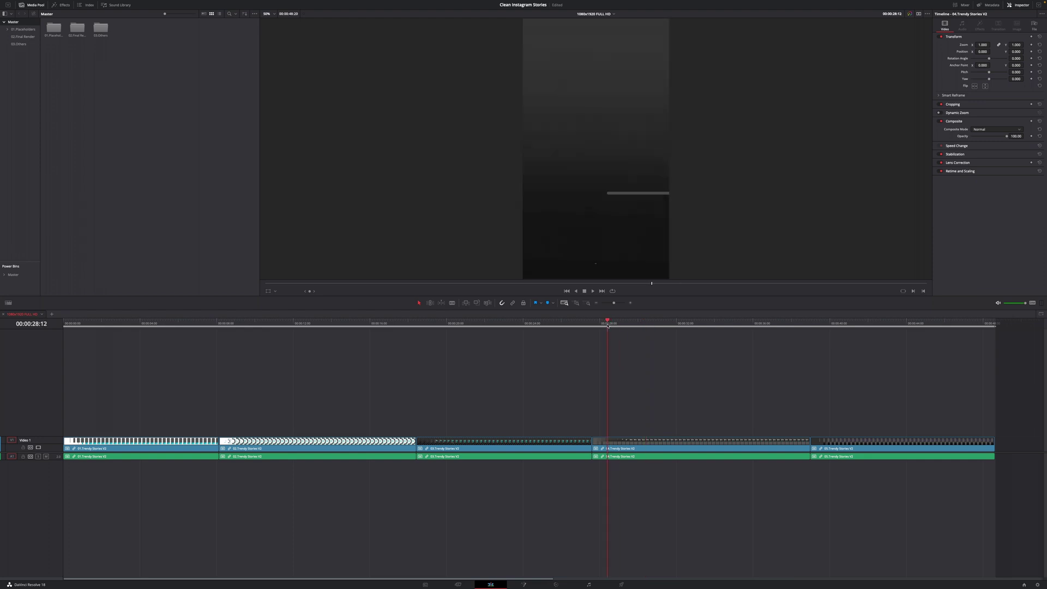
click(647, 450)
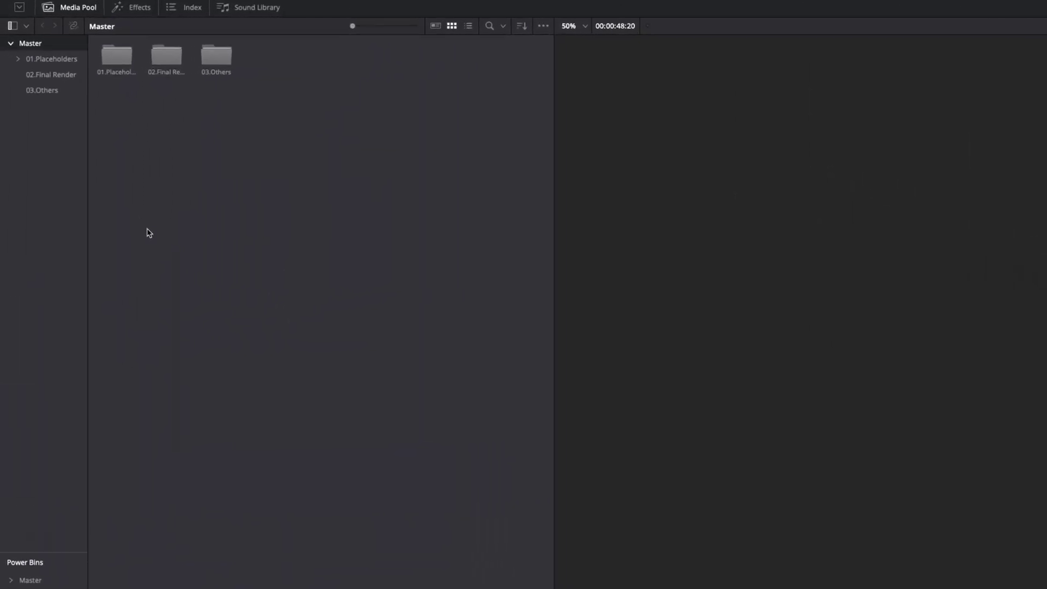
click(19, 62)
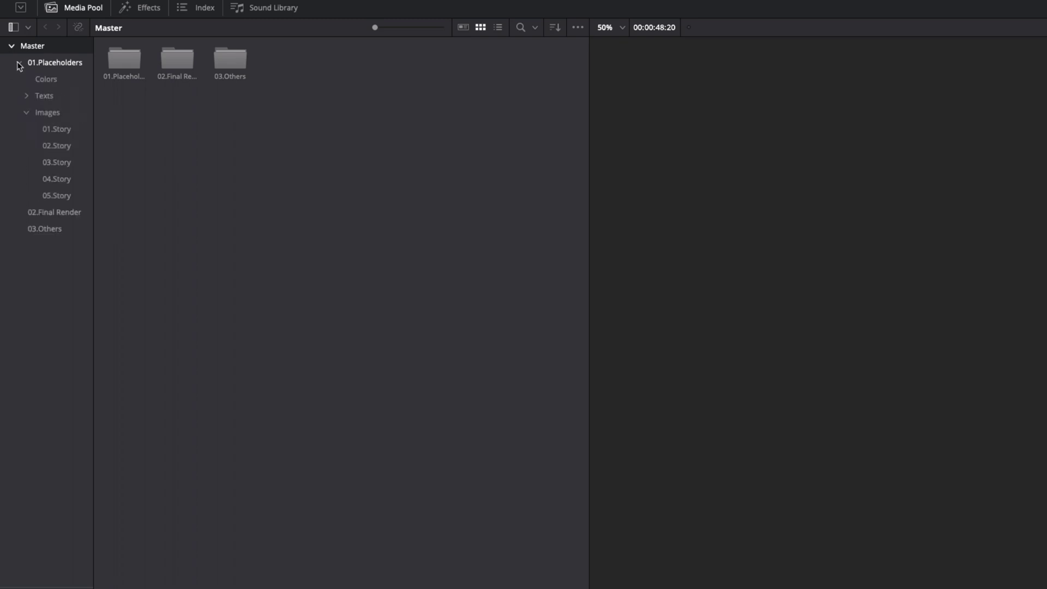
click(26, 113)
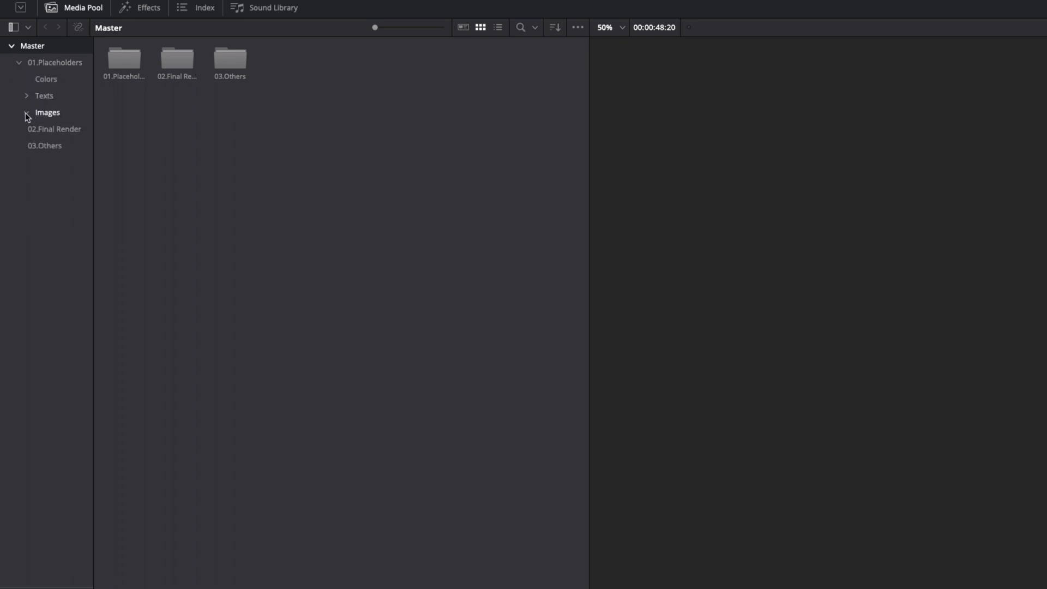
click(26, 112)
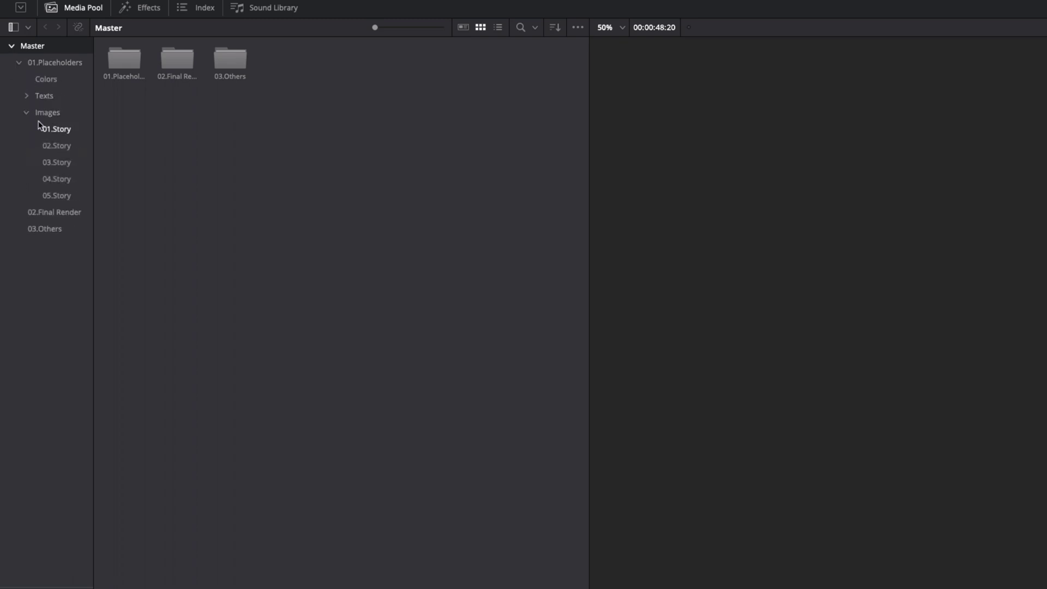
click(64, 181)
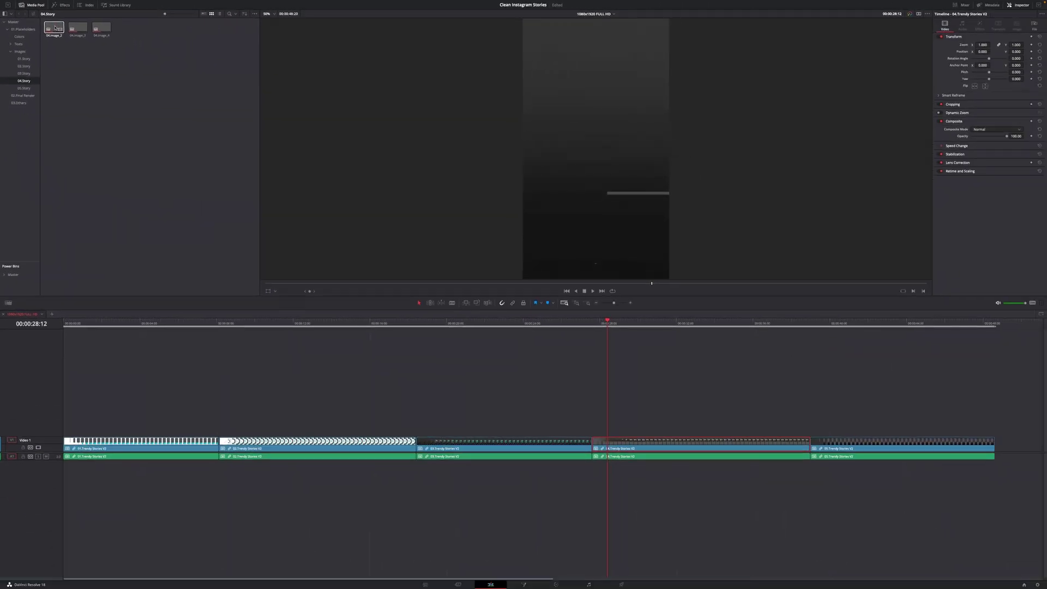
- Open the 04.image_2 and 04.image_3 placeholders as timeline tabs and cycle through them
double_click(55, 27)
double_click(78, 27)
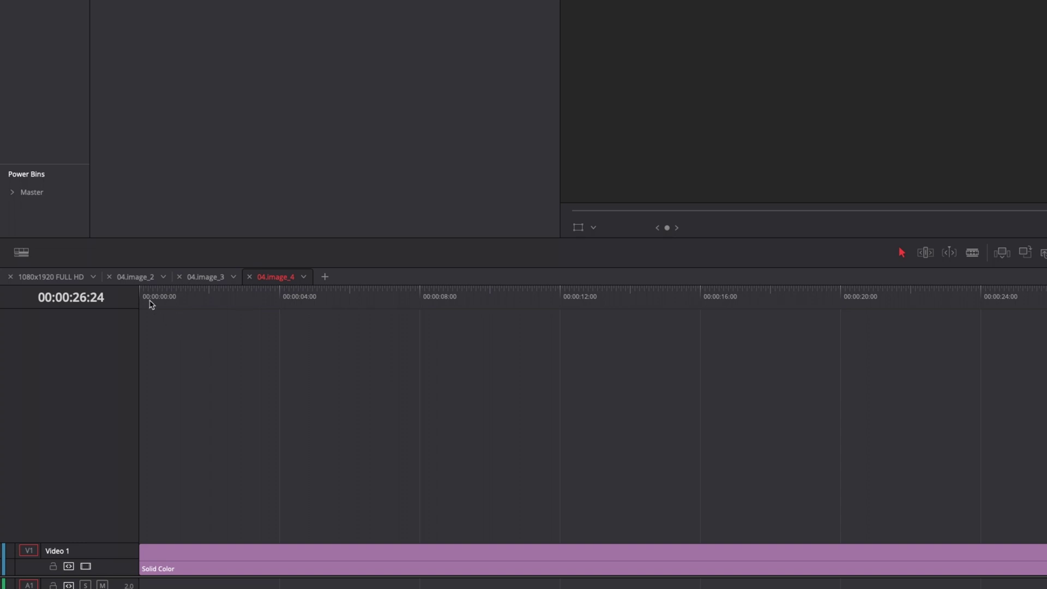
click(212, 277)
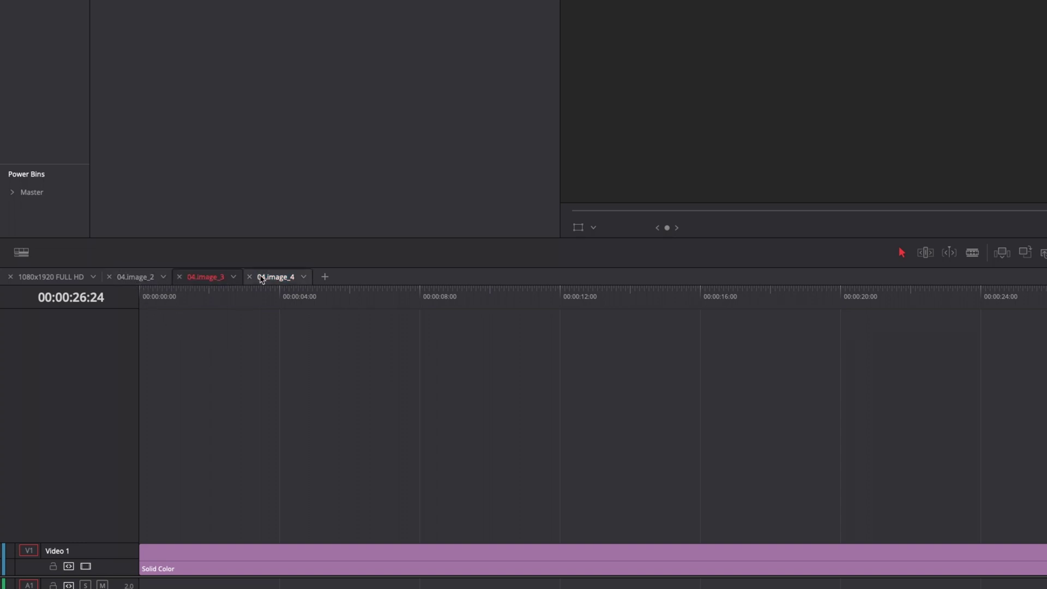
click(262, 278)
click(134, 277)
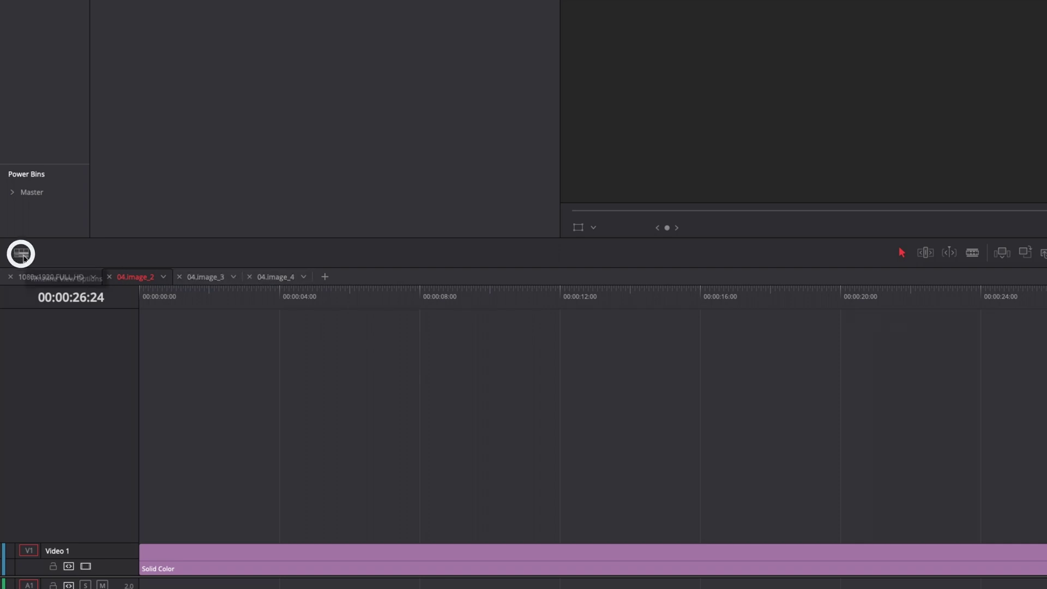
- Toggle stacked timelines in Timeline View Options and return to the 04.image_2 tab
click(22, 254)
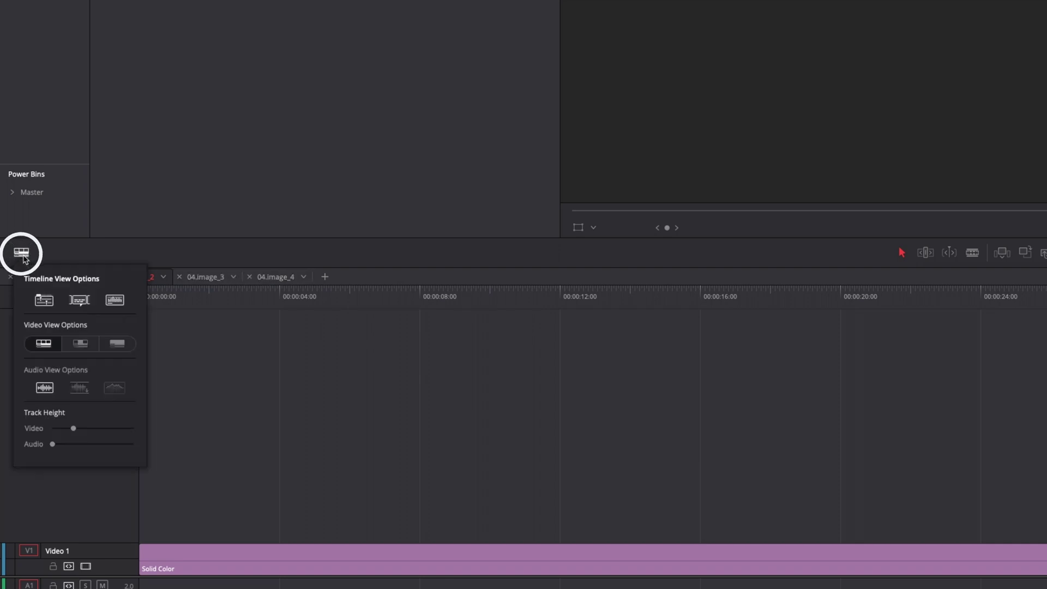
click(47, 302)
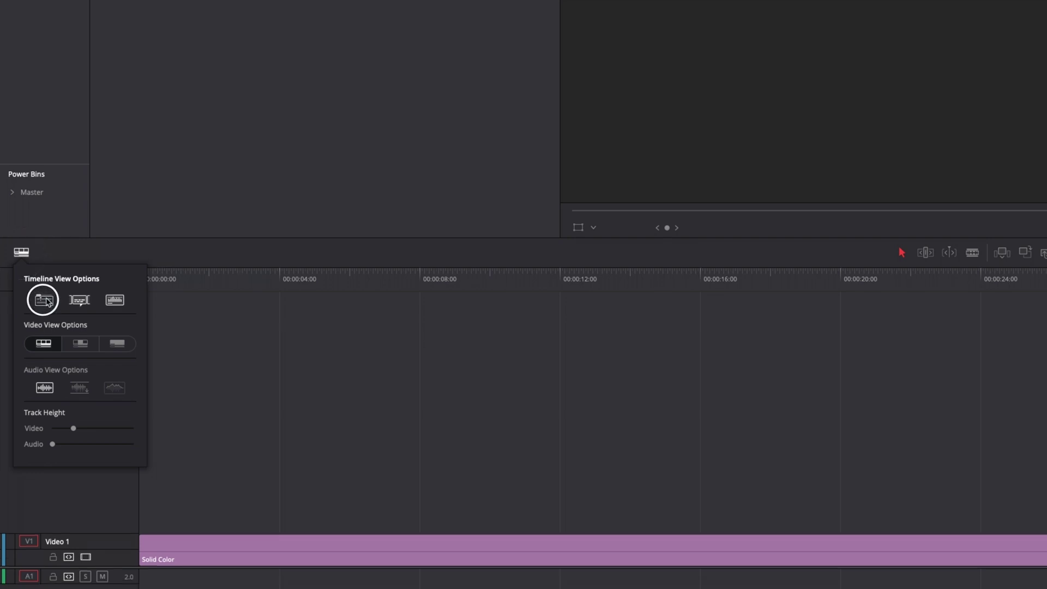
click(46, 302)
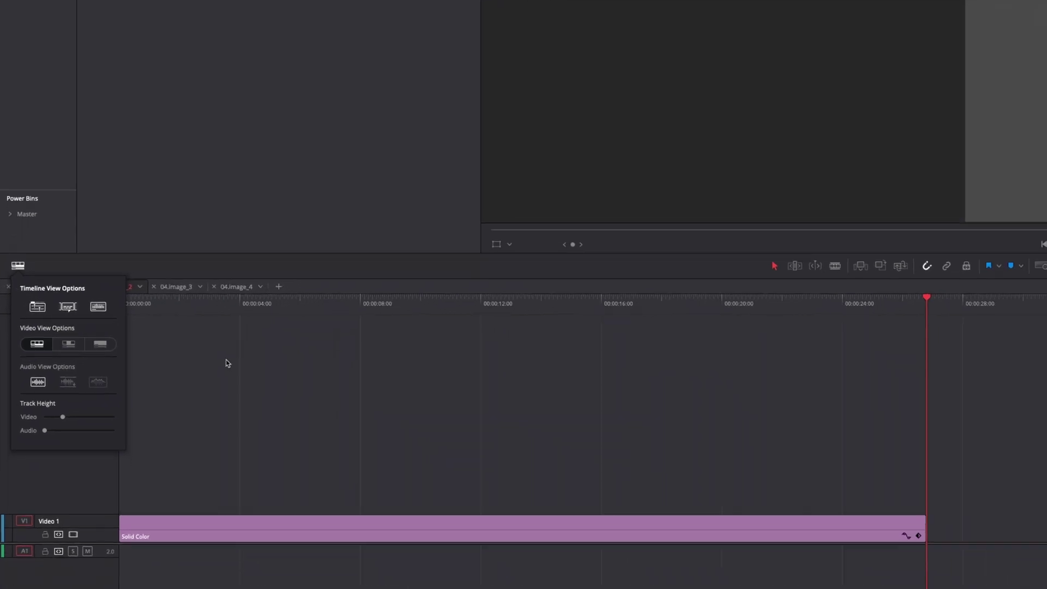
click(234, 286)
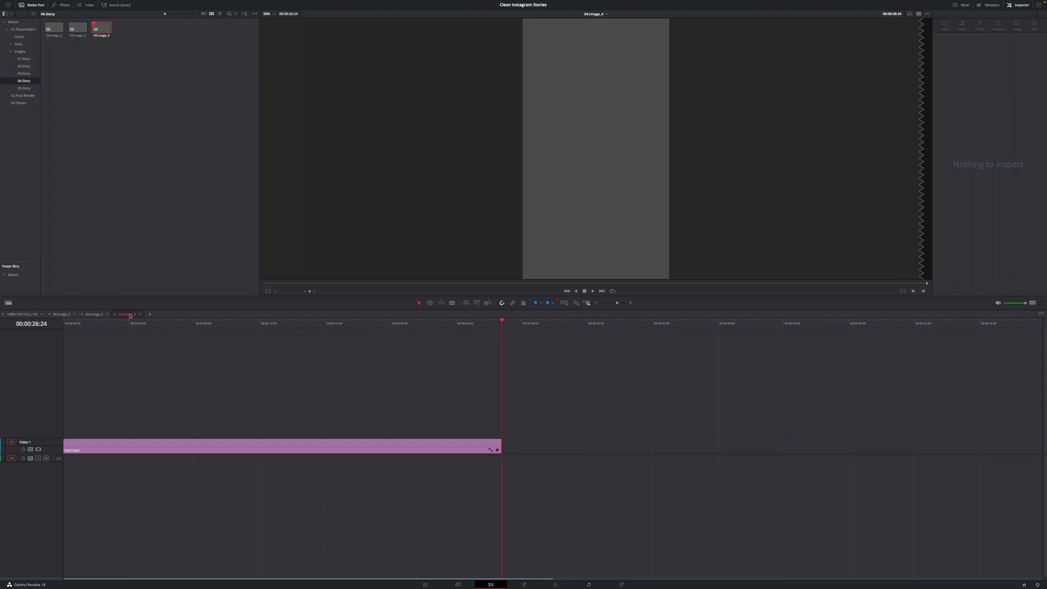
click(62, 315)
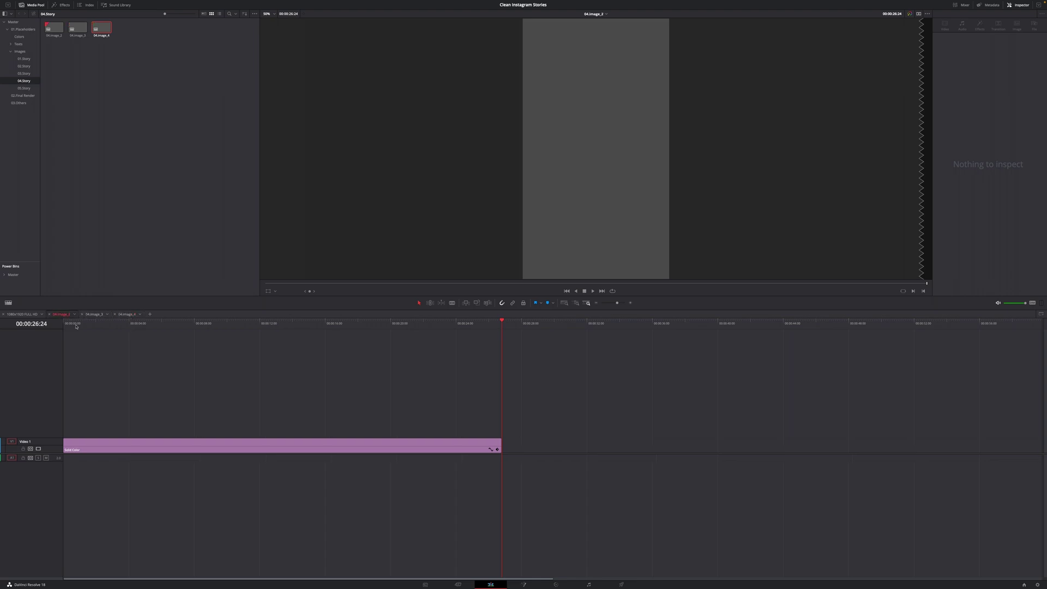
- Import boxer2, boxer3 and boxer4.jpg, then lay boxer2.jpg on V2 spanning the placeholder
click(128, 162)
right_click(128, 158)
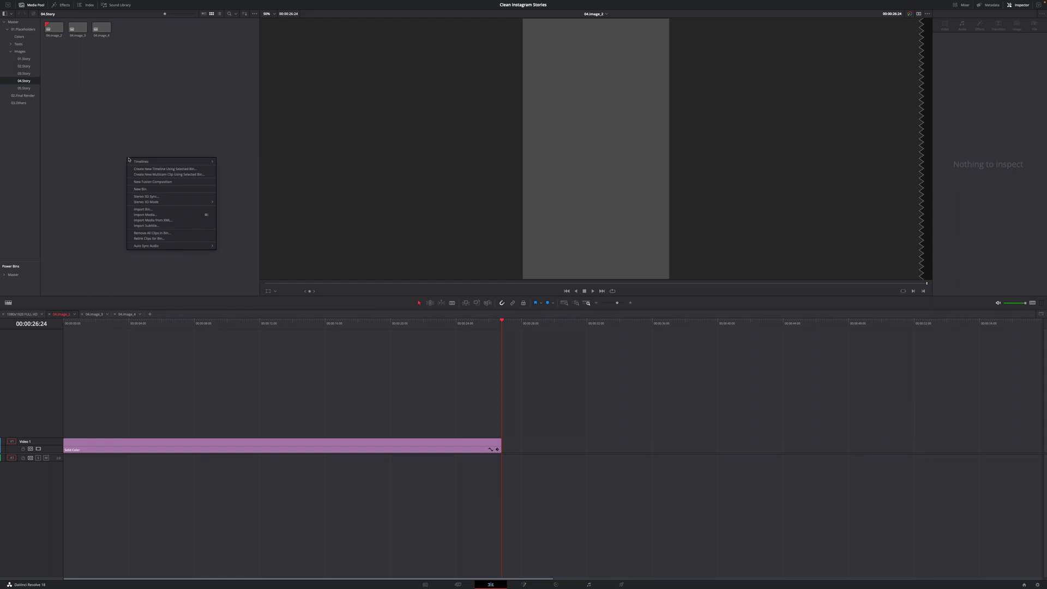
click(157, 215)
click(445, 181)
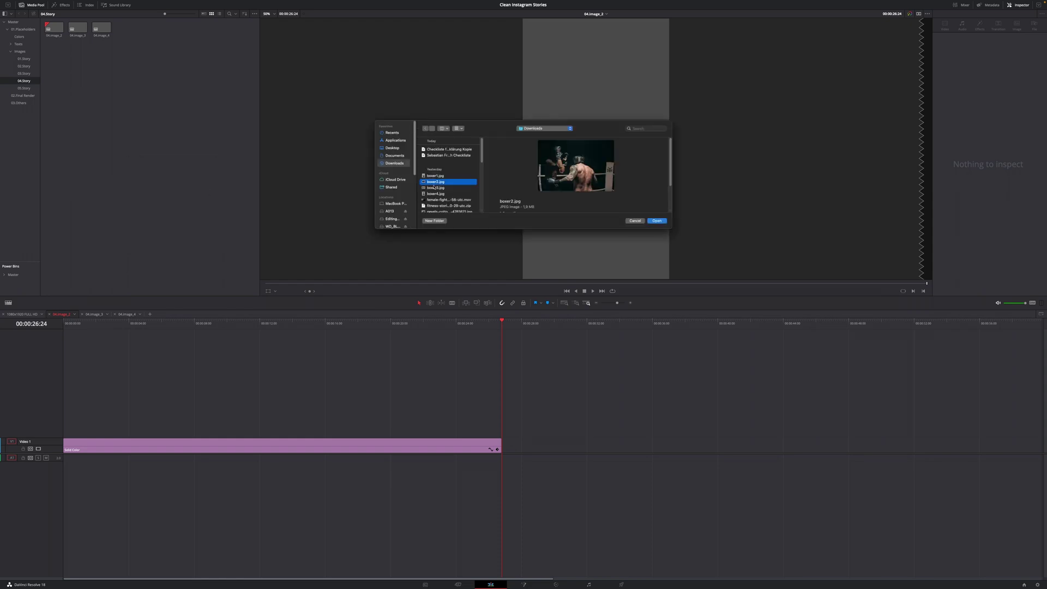
shift+click(434, 187)
shift+click(440, 194)
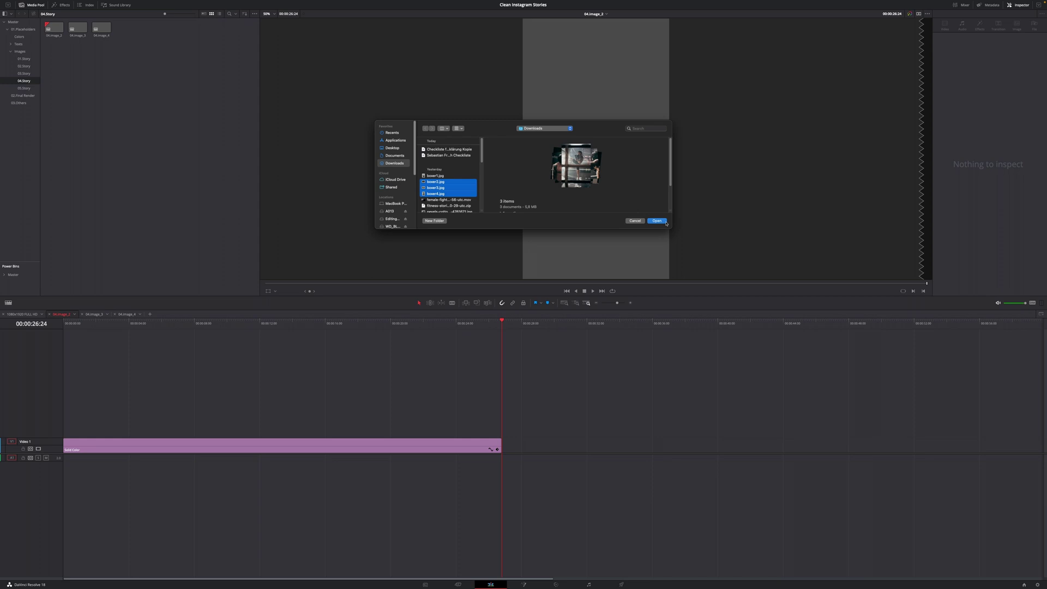
click(656, 220)
drag(125, 29, 70, 426)
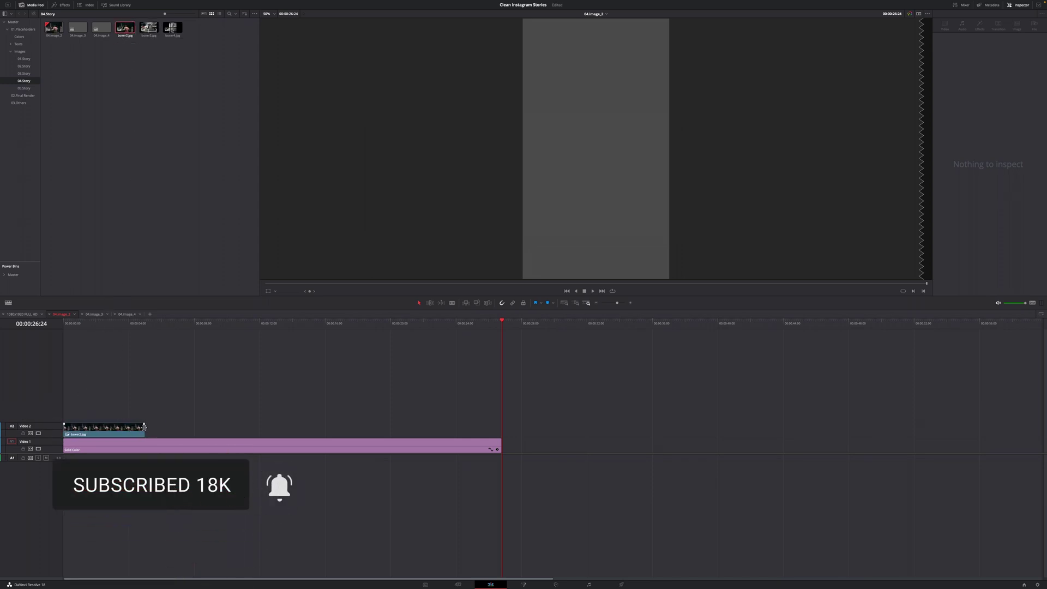
drag(144, 427, 501, 427)
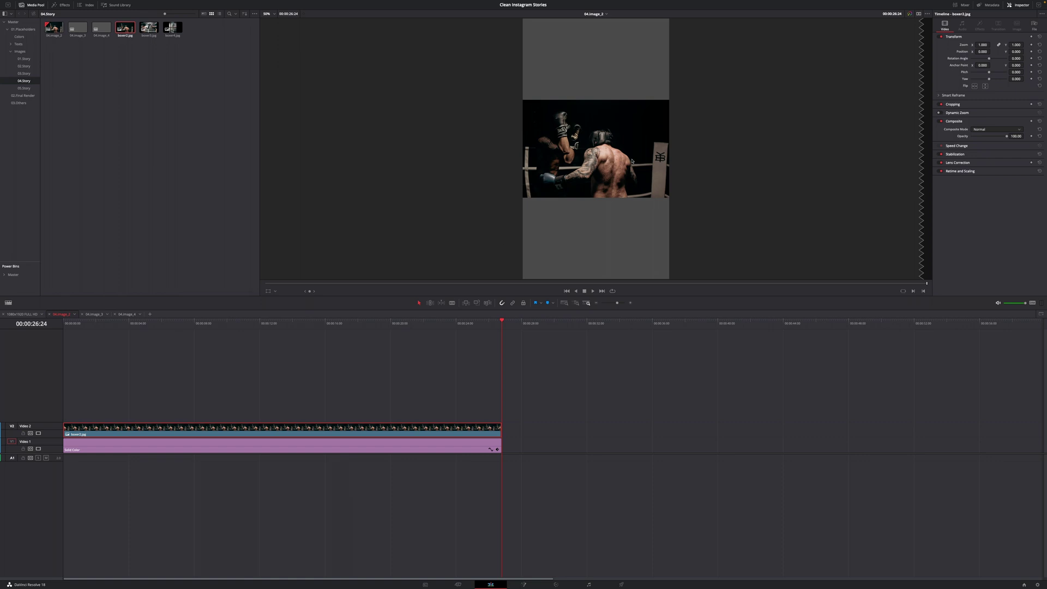
- At frame 20:09, set boxer2.jpg to Zoom 2.730 and Position X 252
click(396, 326)
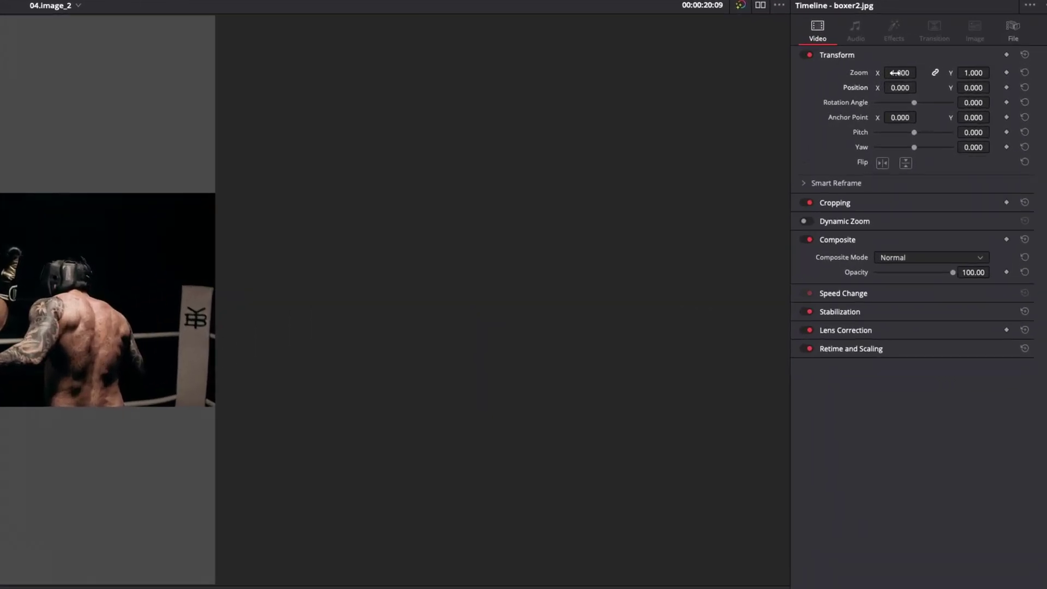
drag(981, 45, 998, 45)
drag(920, 71, 971, 72)
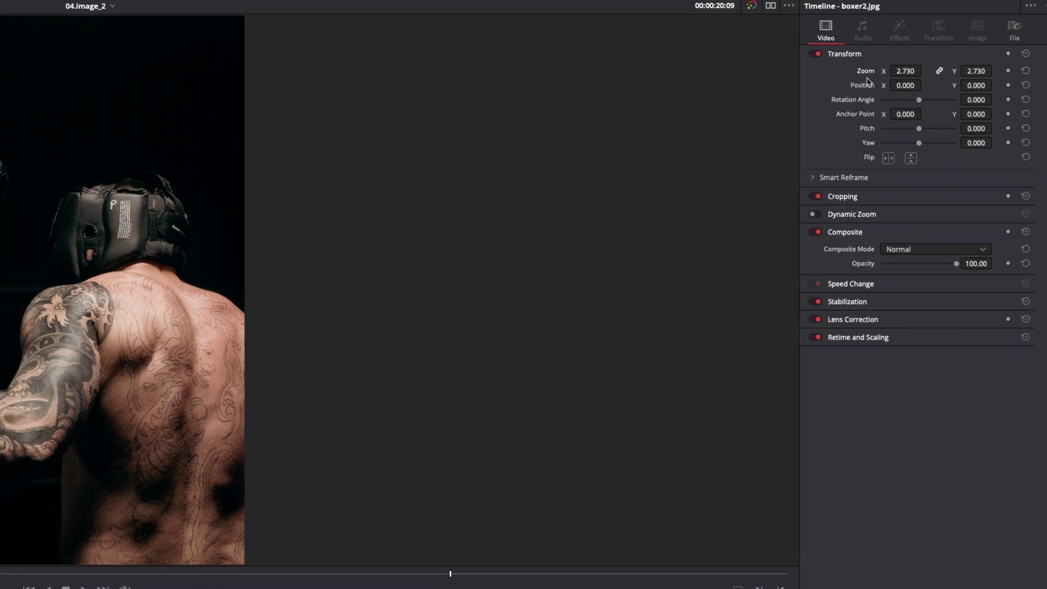
drag(905, 85, 927, 85)
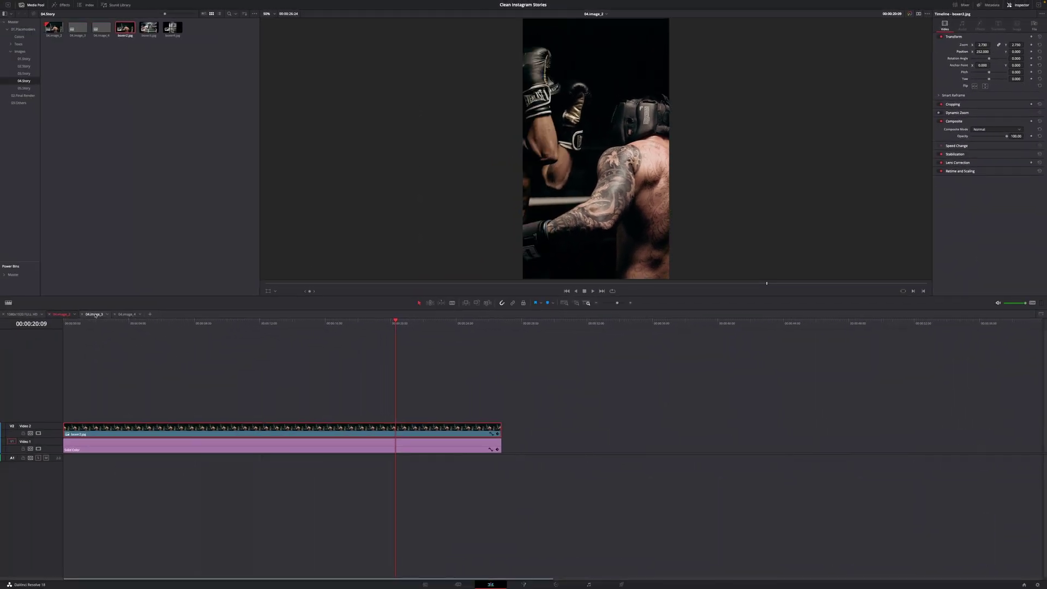
- Place boxer3.jpg on V2 of 04.image_3, extend it, and zoom to 2.690
click(94, 315)
drag(149, 28, 66, 430)
drag(145, 431, 500, 435)
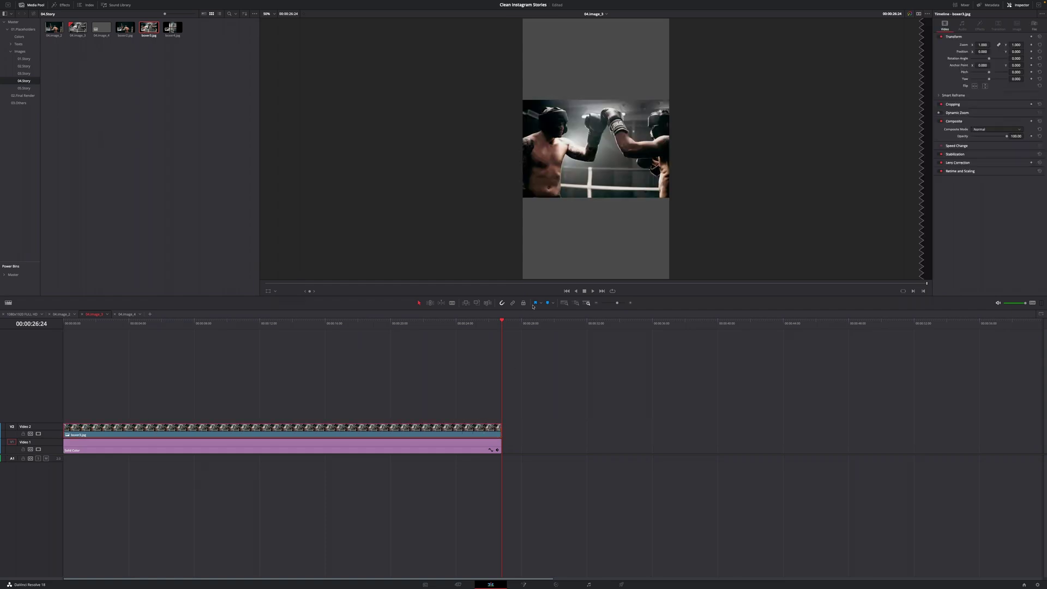
mouse_move(985, 43)
mouse_down()
mouse_move(1031, 44)
mouse_move(968, 51)
mouse_up()
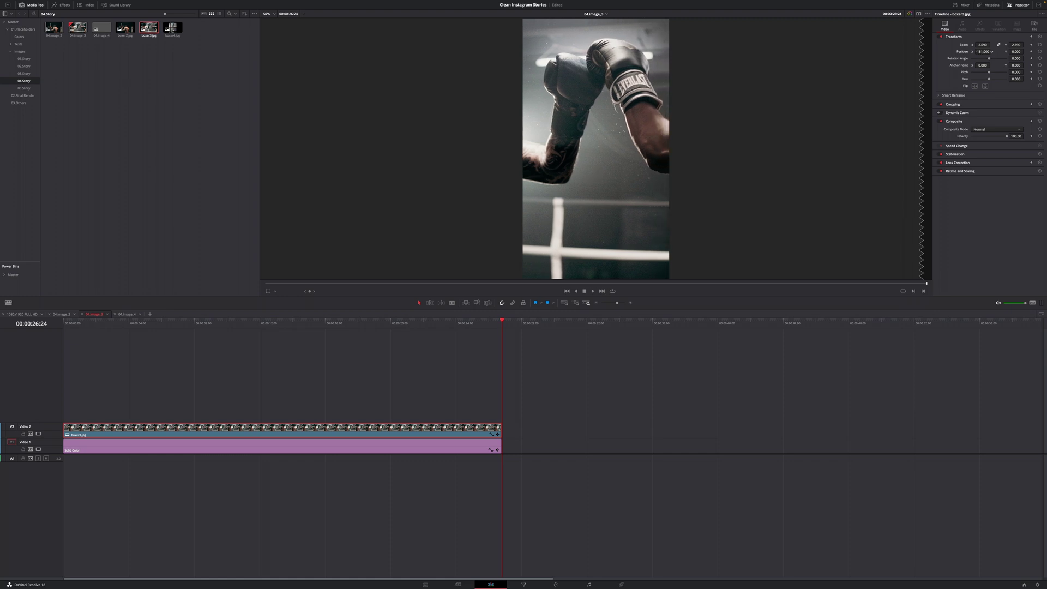
- Insert boxer4.jpg into 04.image_4 up to the playhead and zoom it to 1.2
click(129, 314)
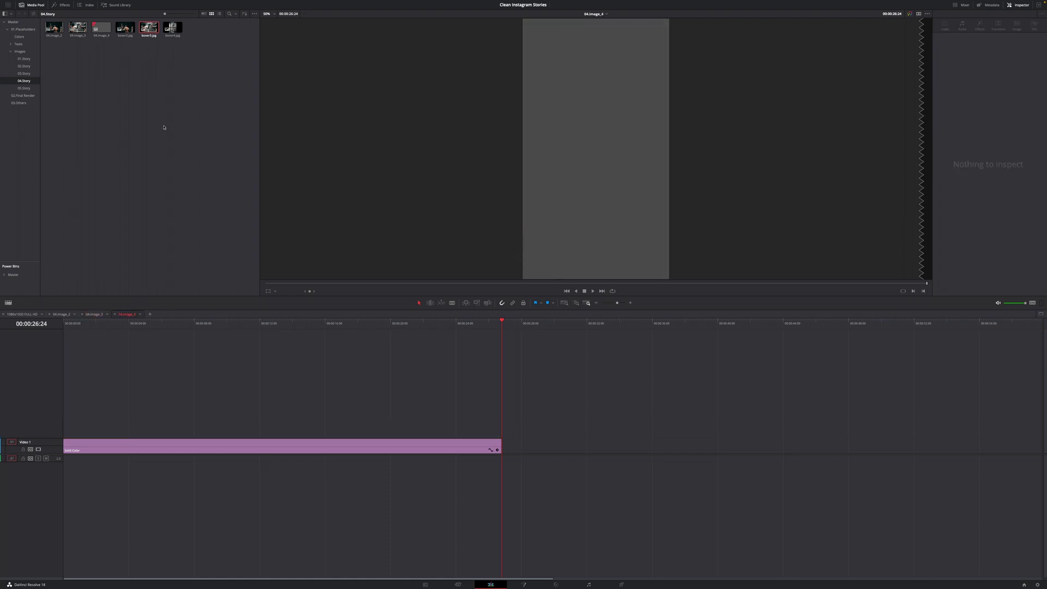
double_click(172, 27)
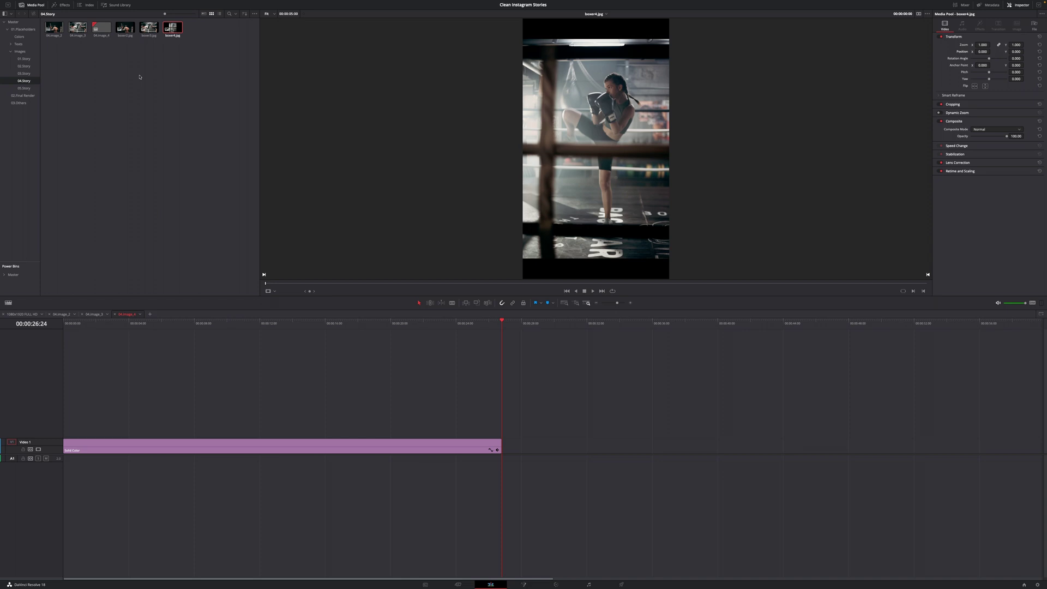
key(shift+F11)
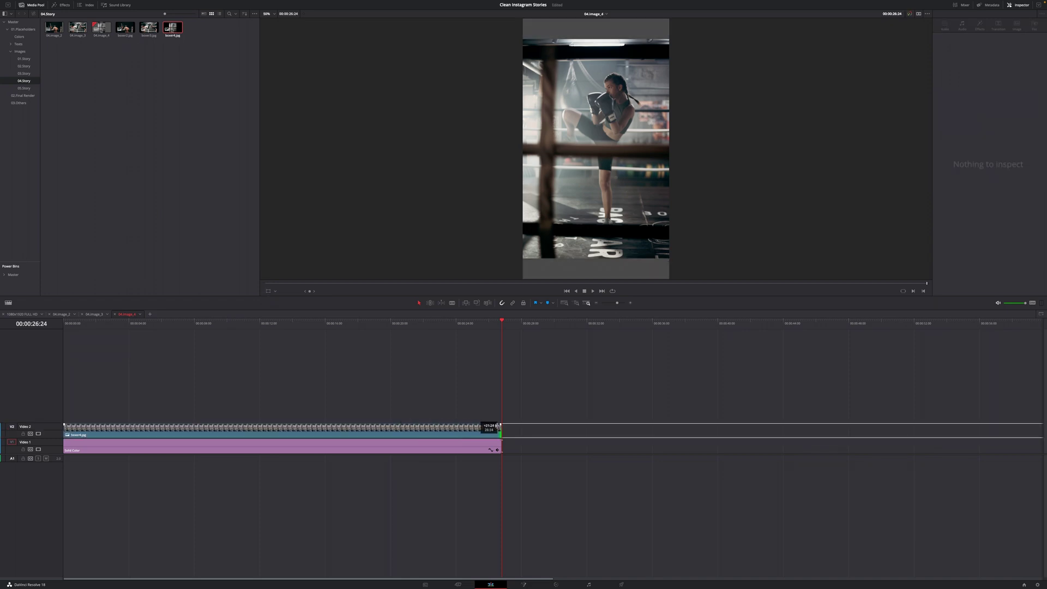
drag(975, 45, 991, 45)
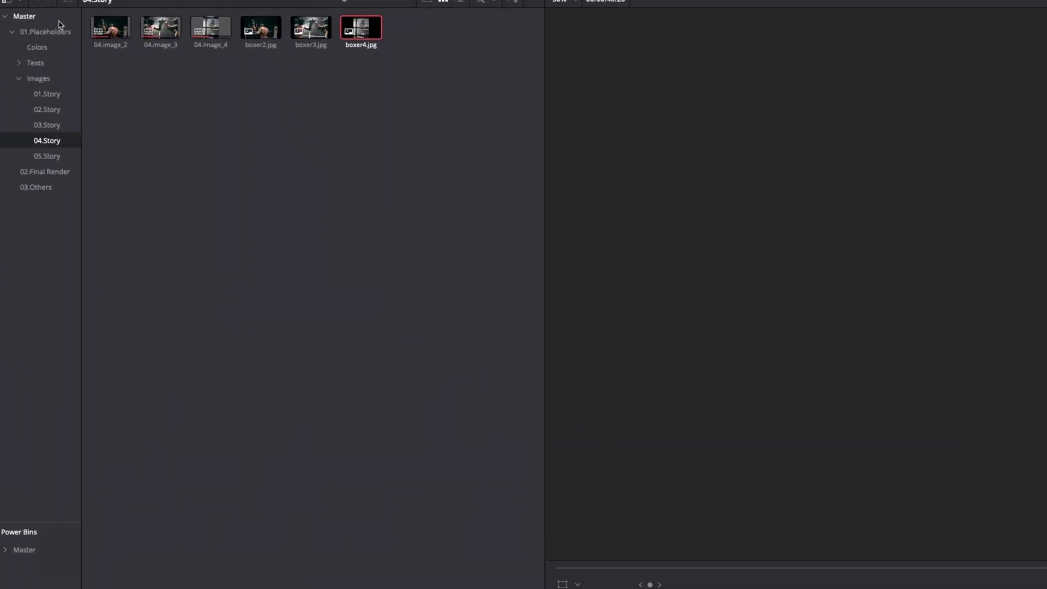
- Change the 04.checkout_4 title text from checkout to Everlast
click(19, 64)
click(47, 125)
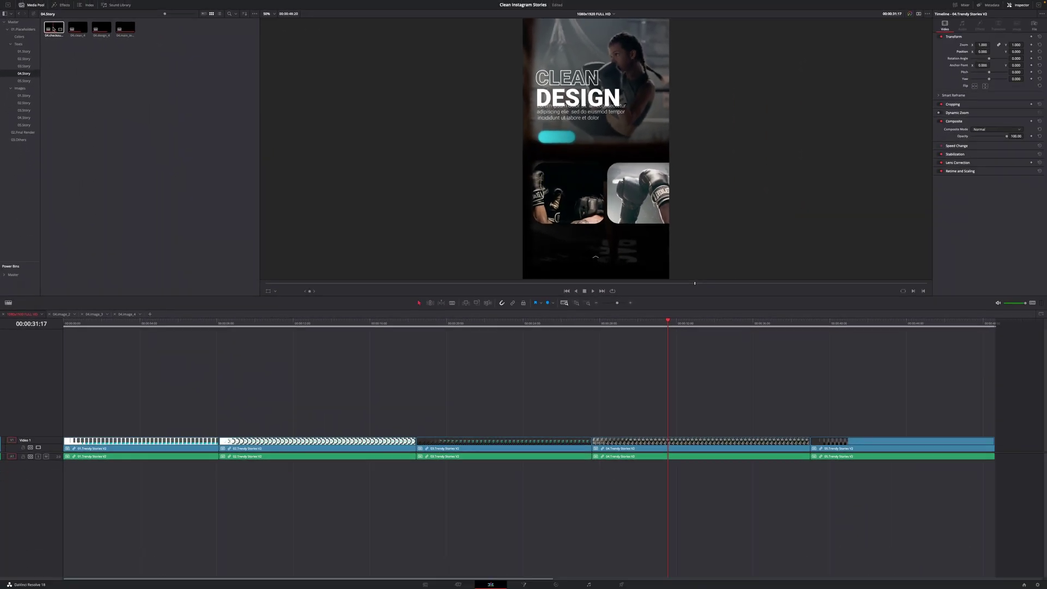
double_click(93, 28)
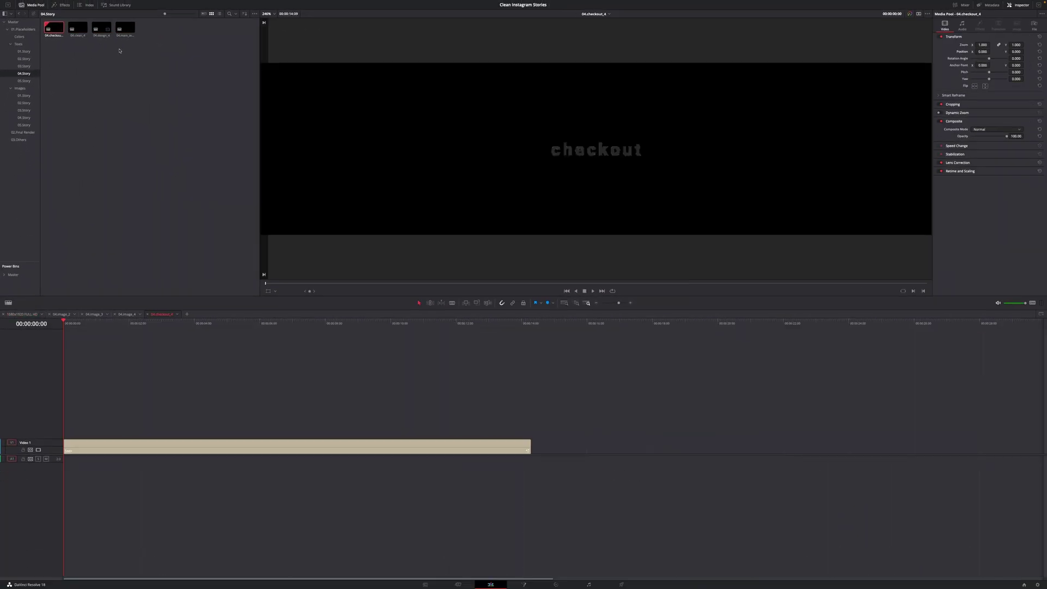
click(152, 393)
click(164, 442)
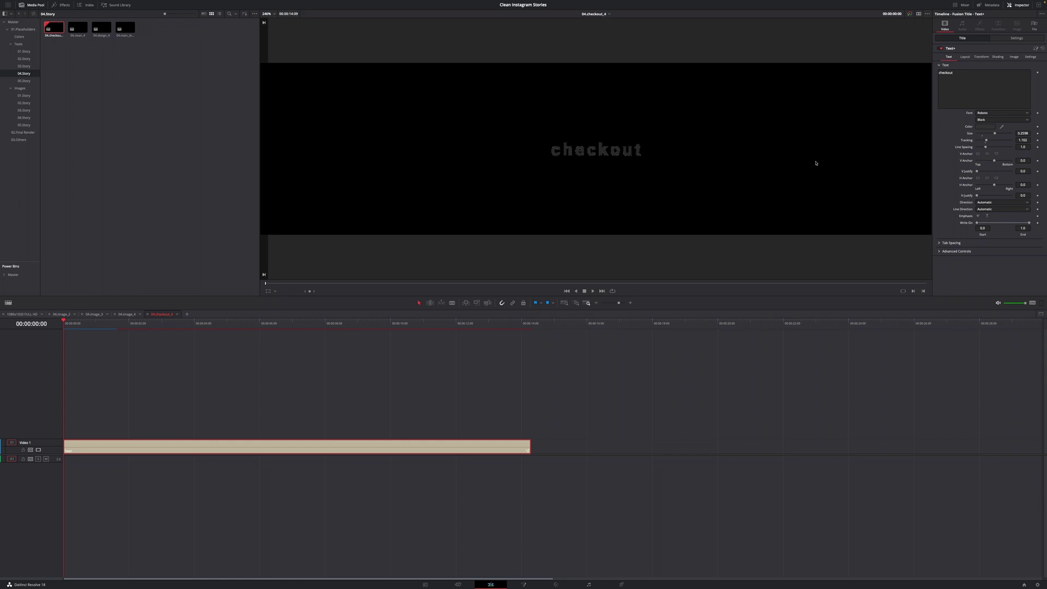
double_click(955, 75)
text(Everlast)
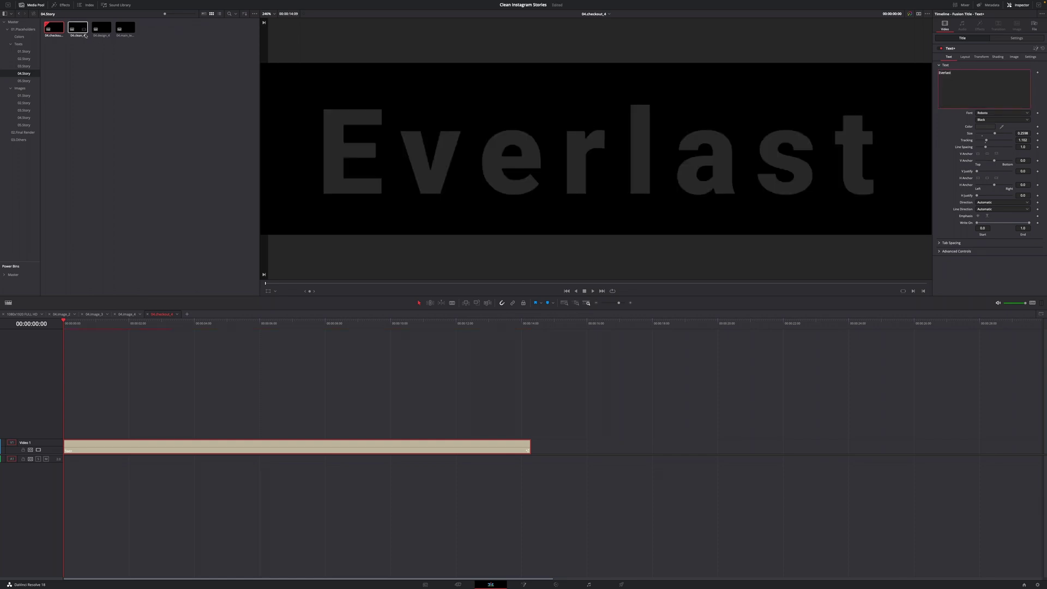
- Retype the 04.clean_4 title as Boxing and shrink it to fit the frame
double_click(80, 28)
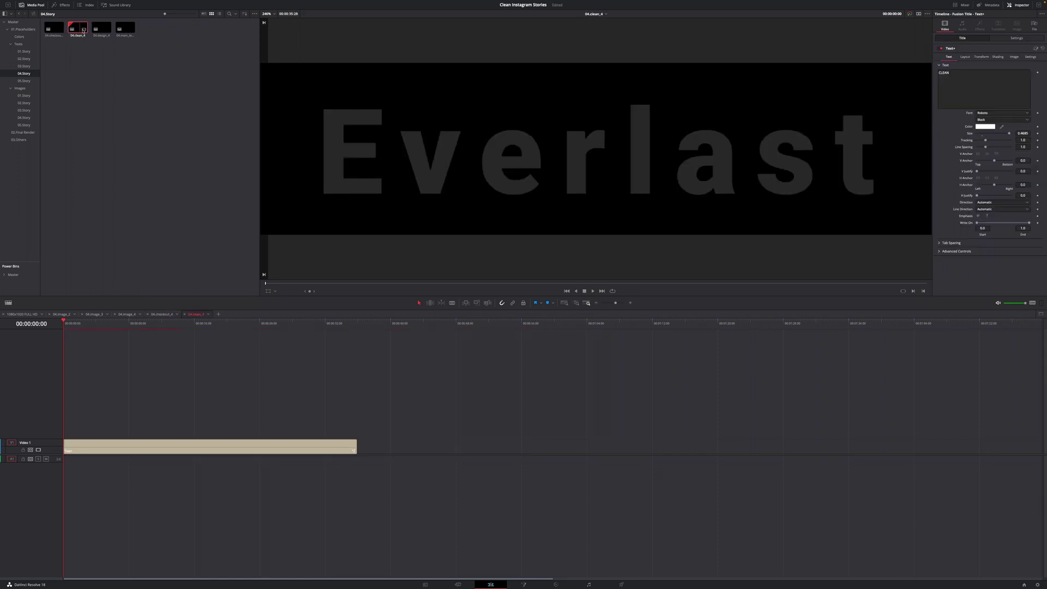
double_click(999, 91)
text(Boxing)
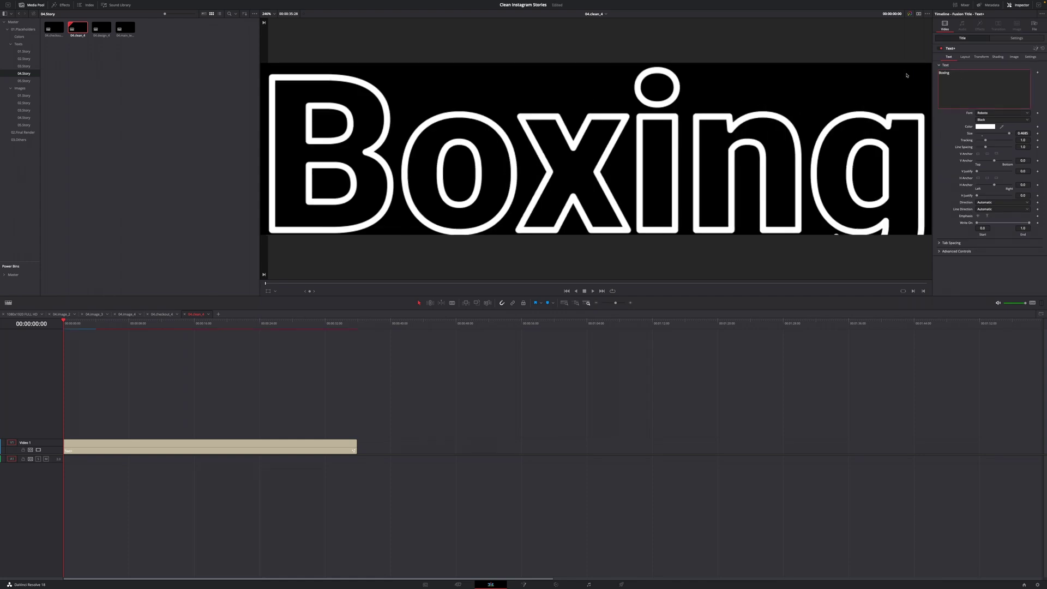
drag(1023, 133, 1003, 134)
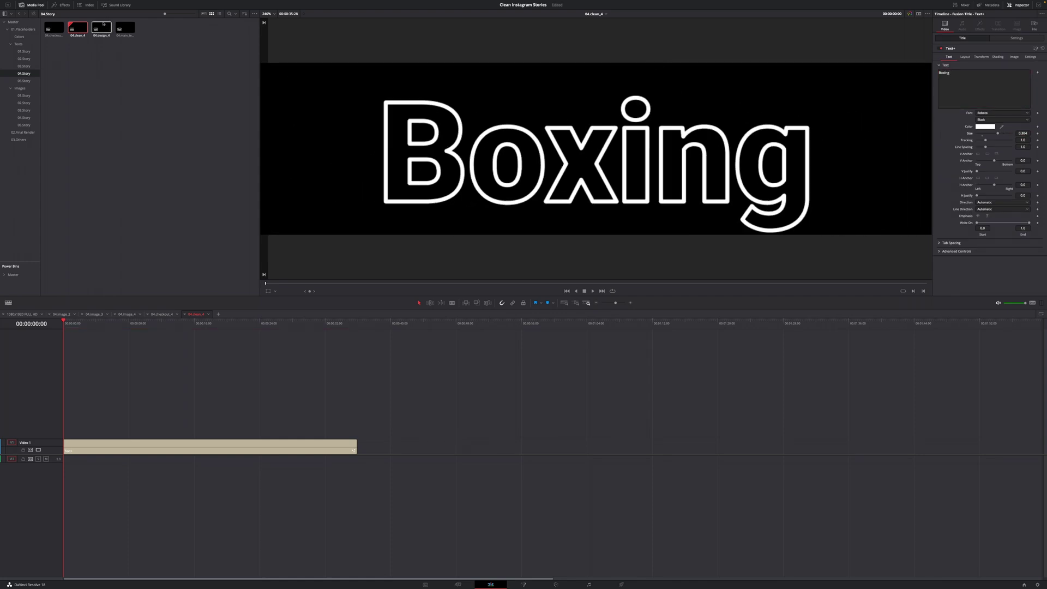
- Change the 04.design_4 title text from DESIGN to CLUB
click(105, 27)
double_click(104, 27)
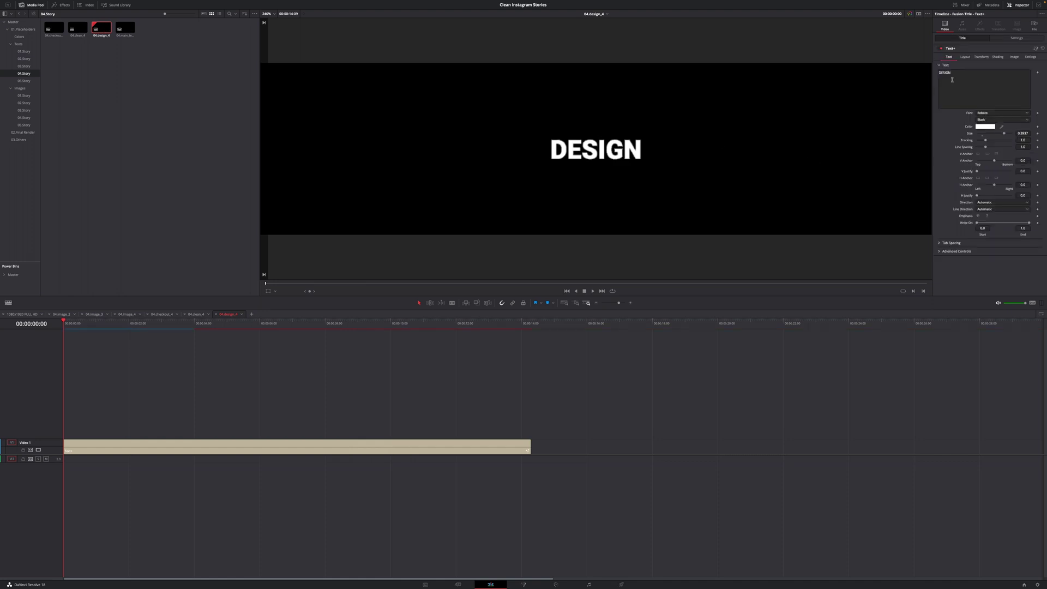
double_click(954, 75)
text(CLUB)
- Delete the lorem ipsum clip from the 04.main_text_4 timeline
double_click(125, 28)
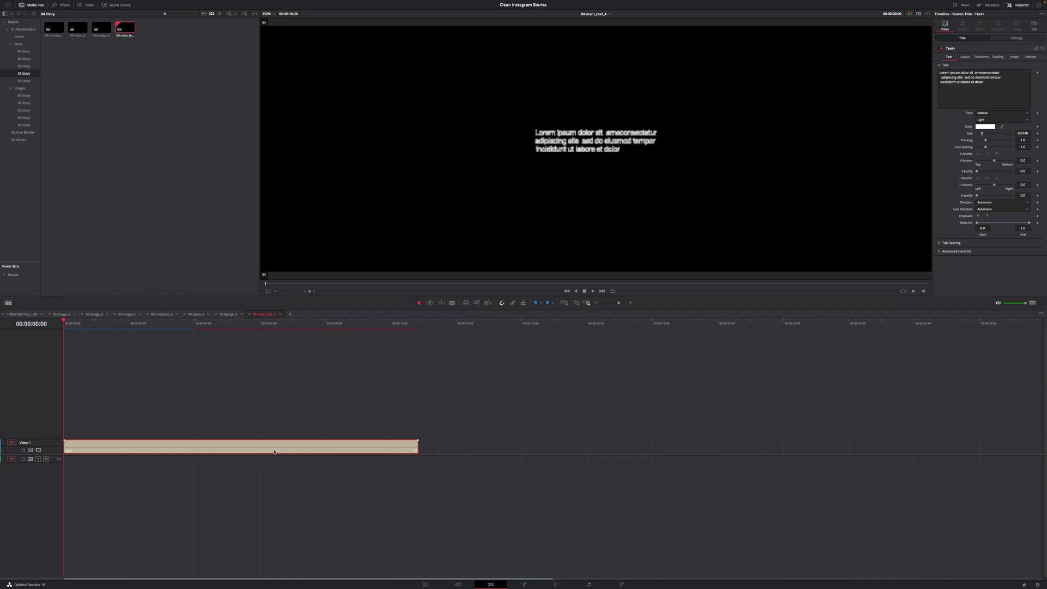
key(Delete)
click(148, 78)
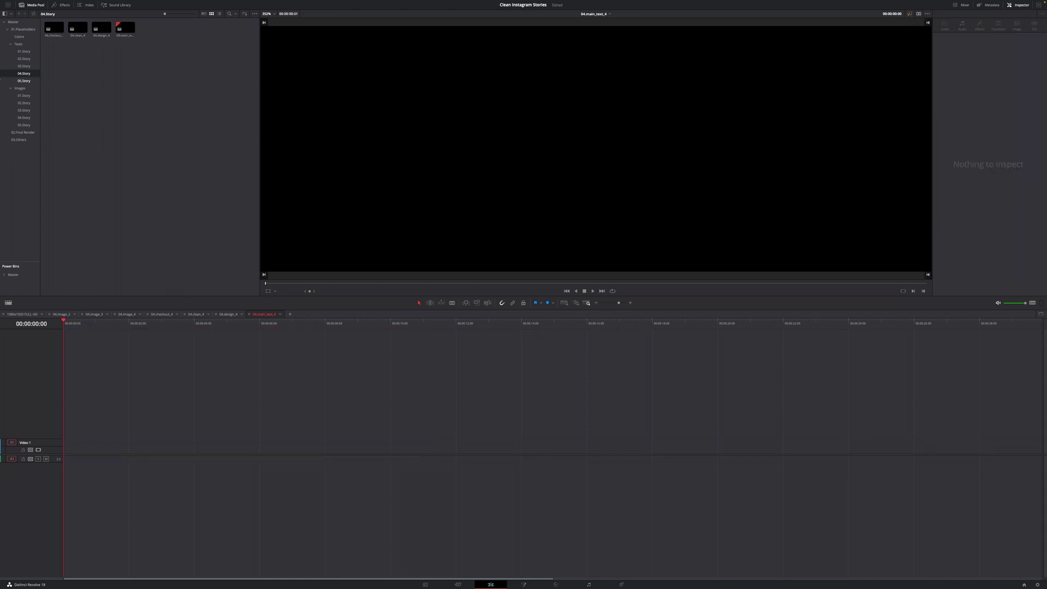
- Return to the main story timeline and open the 04.Trendy Stories V2 clip as a timeline
click(22, 314)
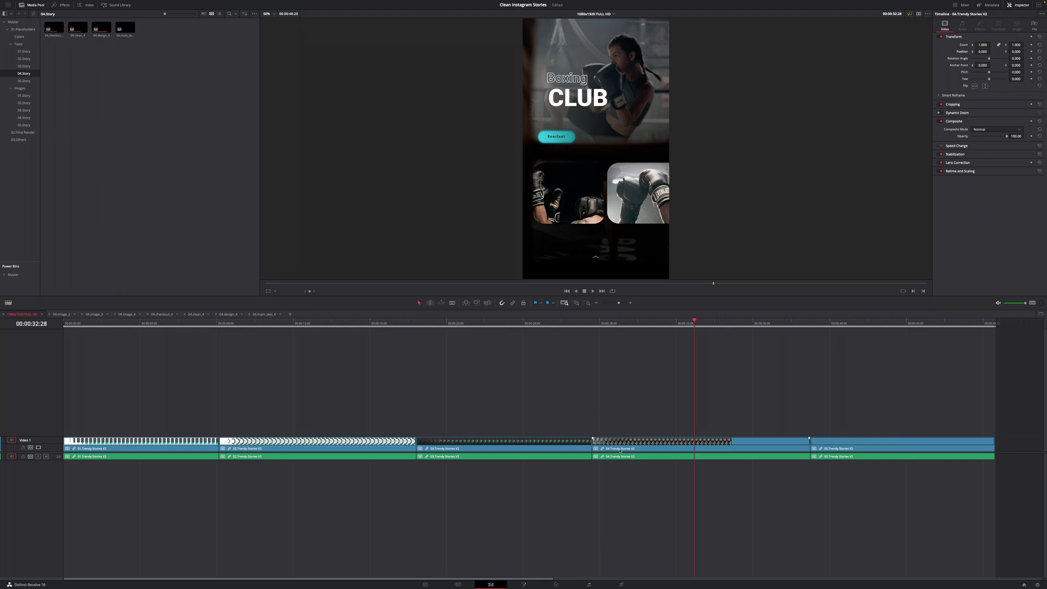
right_click(627, 448)
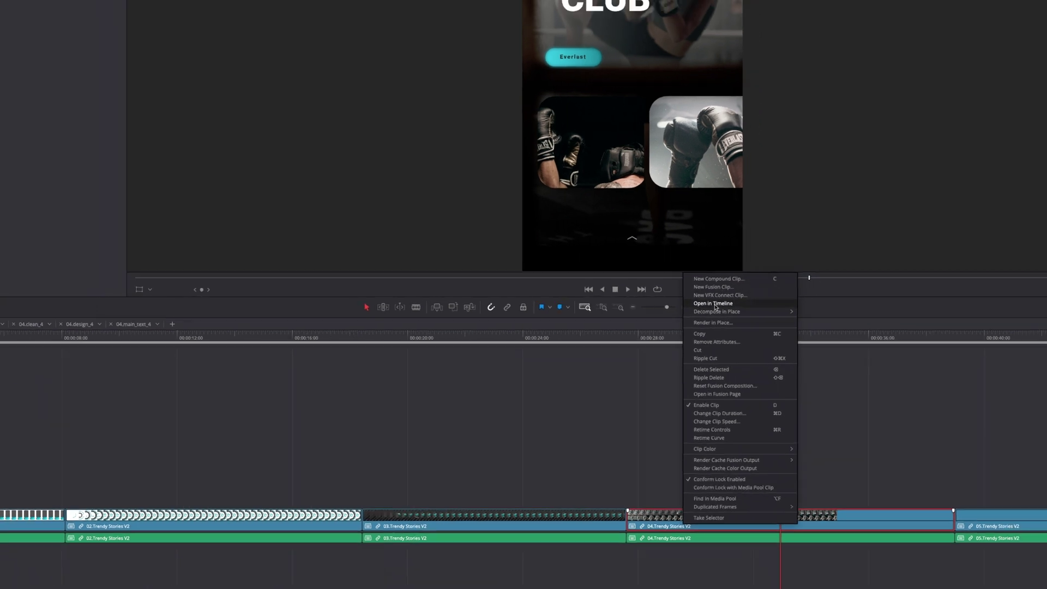
click(715, 305)
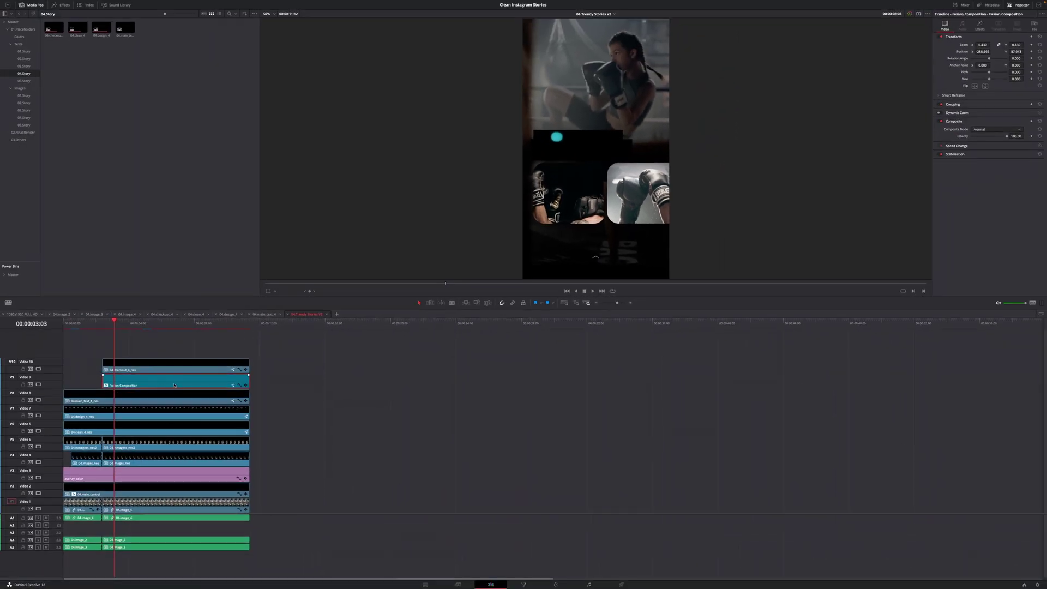
right_click(174, 384)
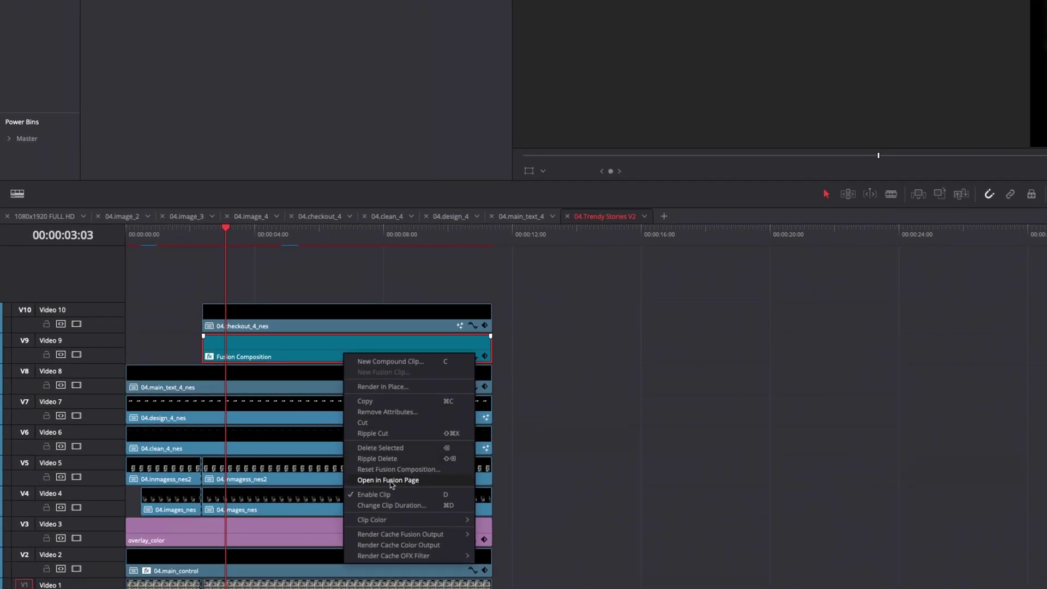
- In Fusion, set the Background1 gradient's start stop to near-white
click(392, 481)
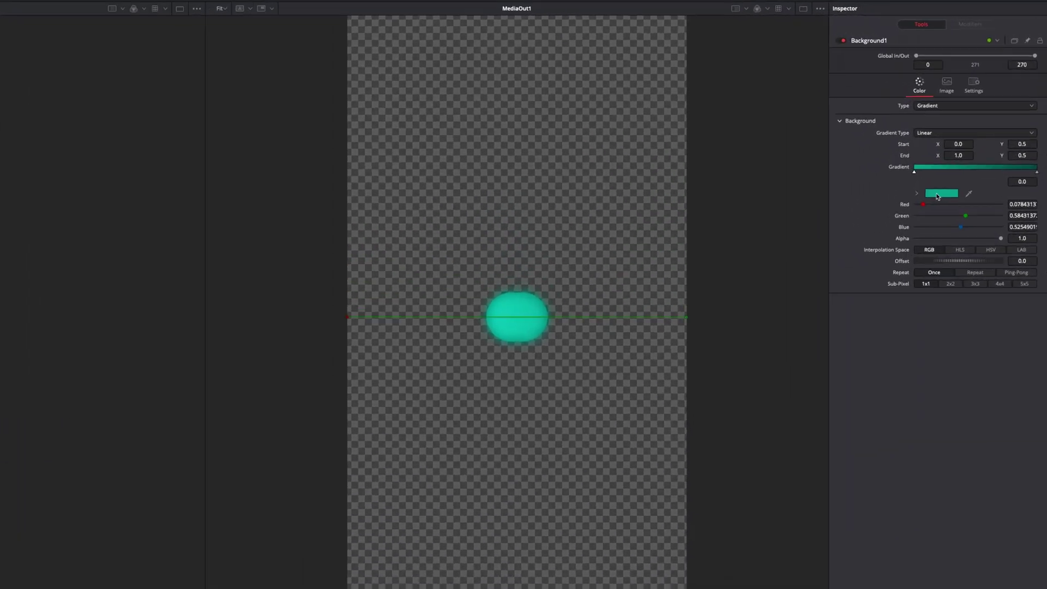
click(973, 125)
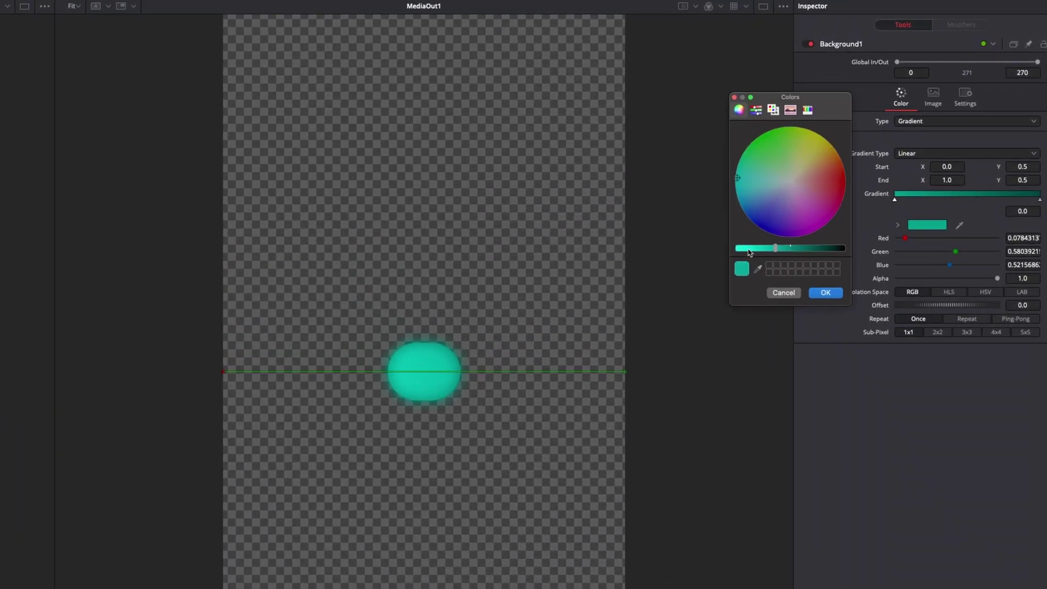
drag(743, 249, 709, 249)
click(792, 188)
click(826, 292)
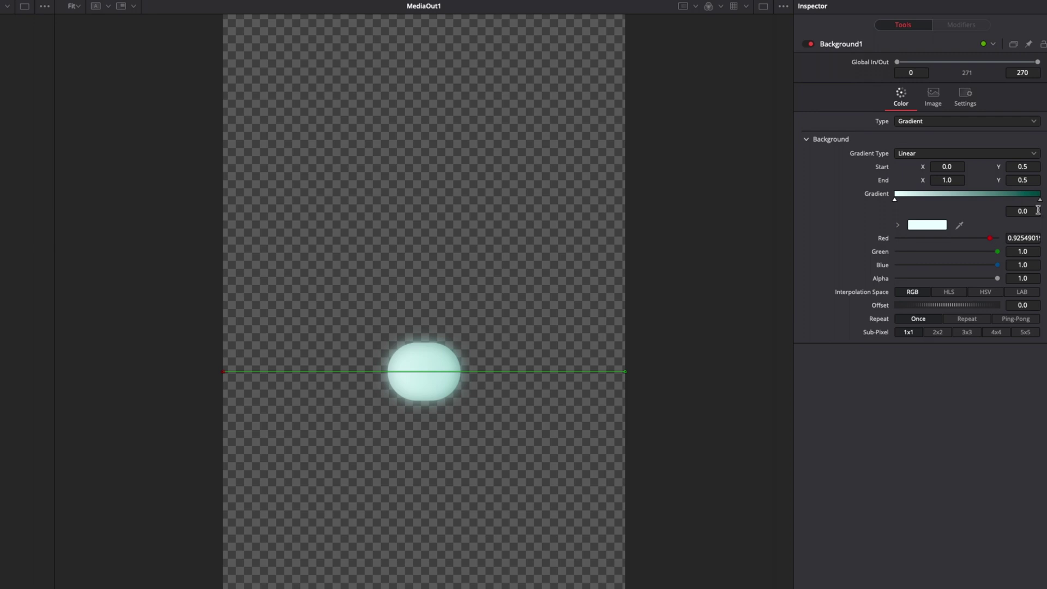
- Set the gradient's end stop colour to black
click(1040, 201)
click(930, 224)
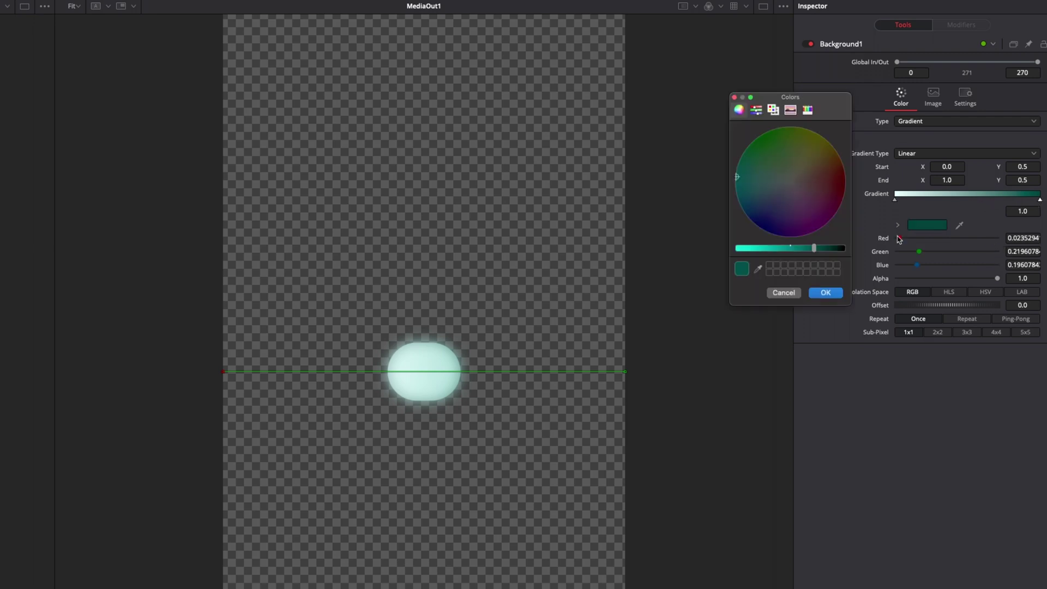
drag(834, 249, 879, 251)
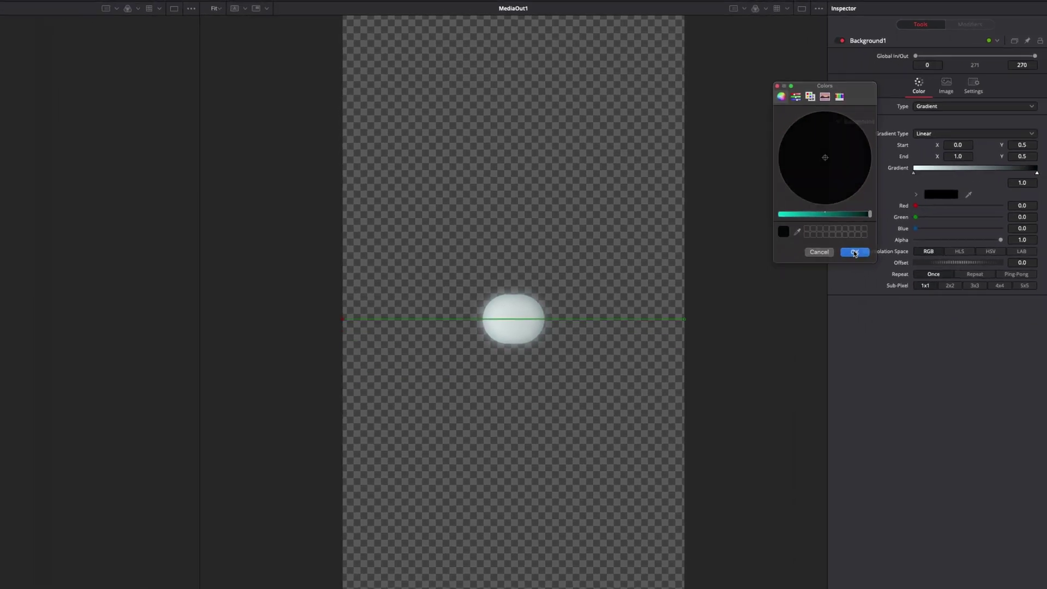